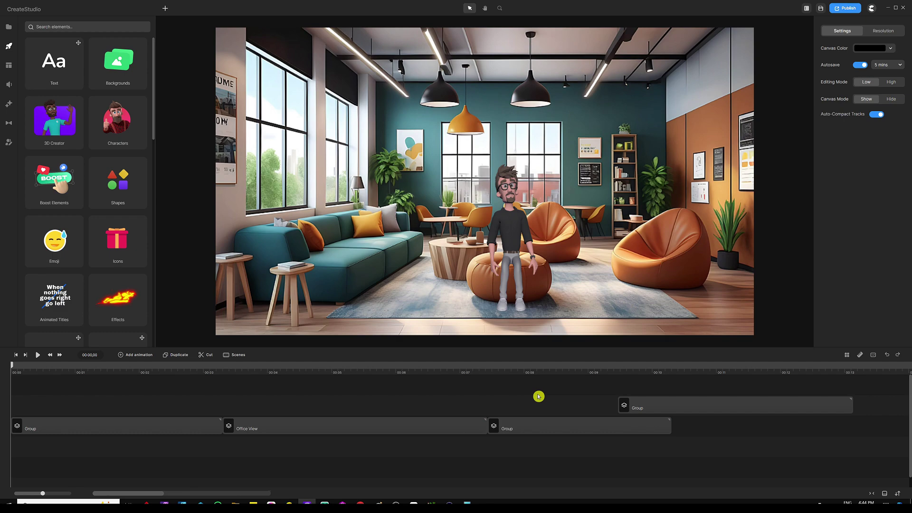
Open the first group and shift the Thumbs Up layer to expose the Sitting layer's legs, restoring its start at zero.
{"action": "double_click", "coordinate": [153, 430]}
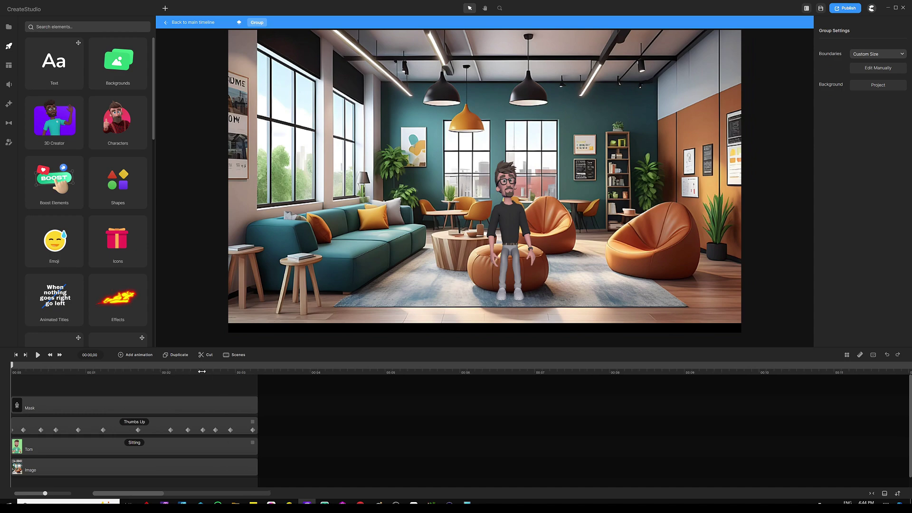
{"action": "left_click_drag", "start_coordinate": [202, 371], "coordinate": [235, 368]}
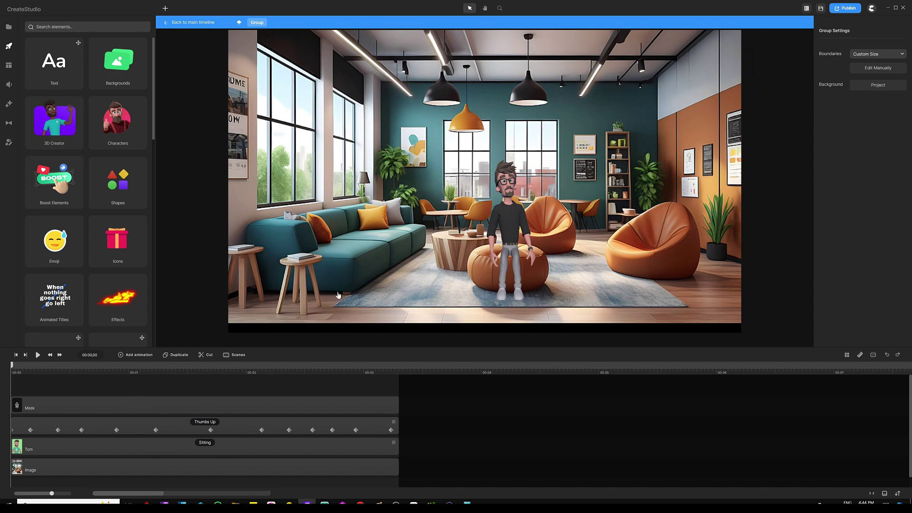
{"action": "left_click_drag", "start_coordinate": [93, 423], "coordinate": [126, 424]}
{"action": "left_click", "coordinate": [172, 402]}
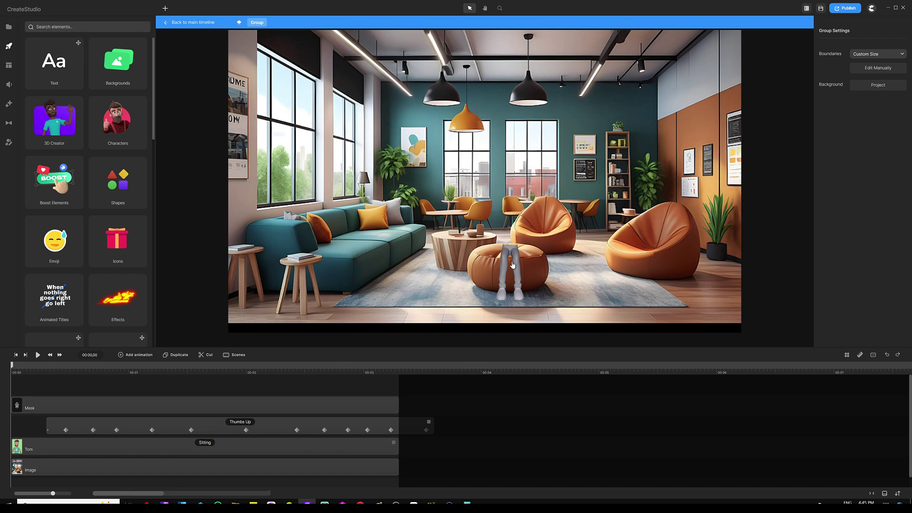
{"action": "scroll", "coordinate": [513, 264], "scroll_direction": "up", "scroll_amount": 3}
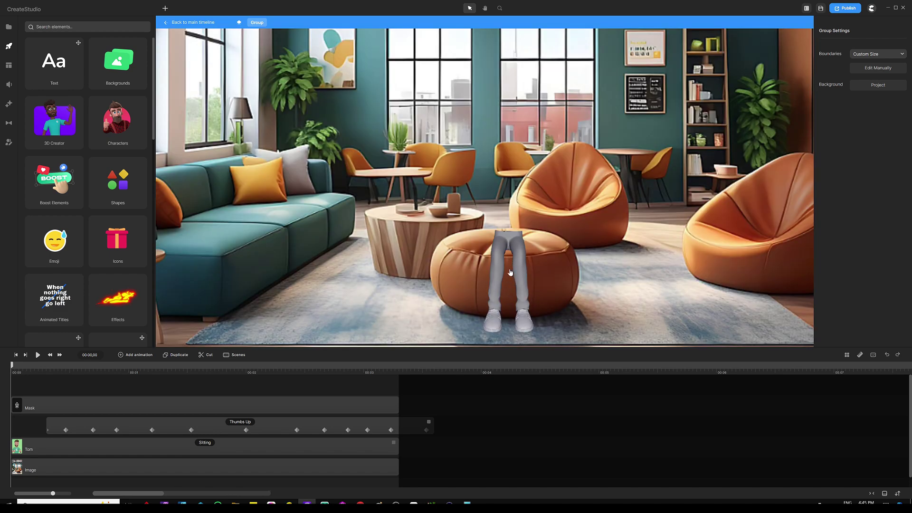
{"action": "left_click_drag", "start_coordinate": [177, 419], "coordinate": [136, 421]}
{"action": "left_click", "coordinate": [187, 397]}
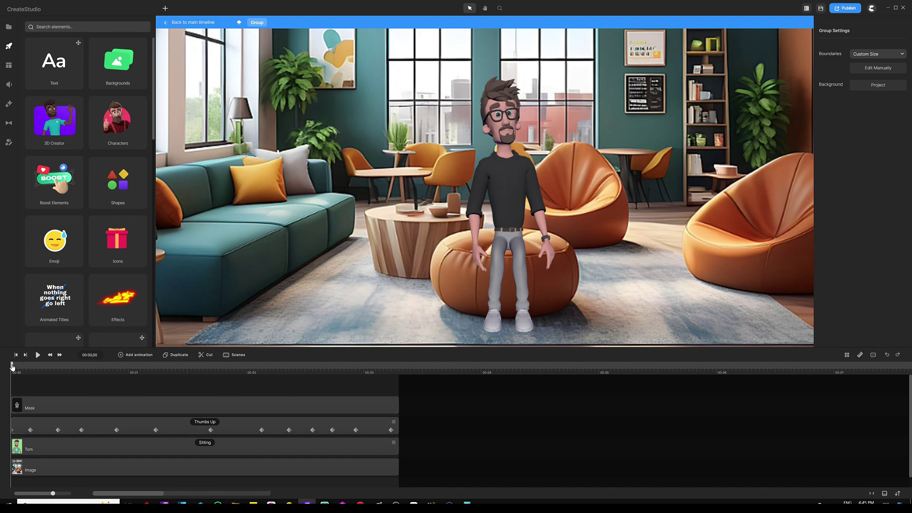
Scrub and play the group's thumbs-up animation, examining the waist join between the upper body and the seated legs.
{"action": "left_click_drag", "start_coordinate": [12, 367], "coordinate": [313, 375]}
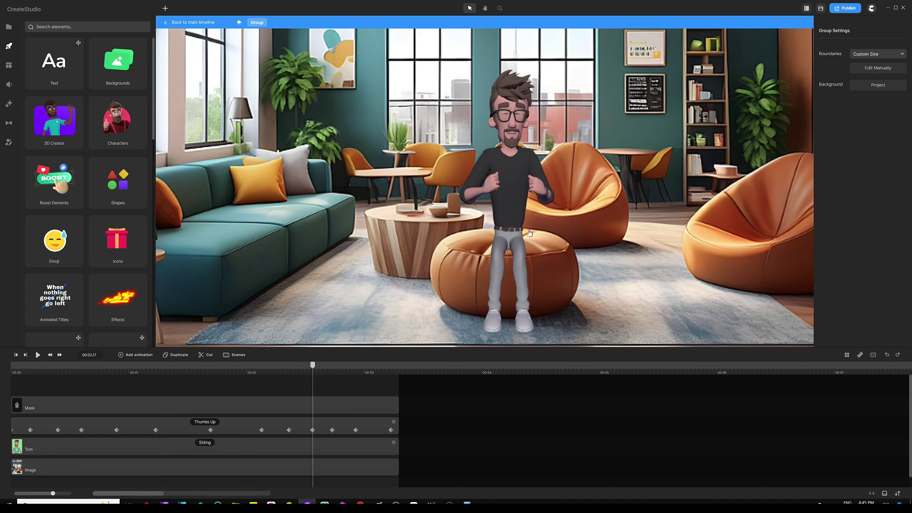
{"action": "scroll", "coordinate": [527, 232], "scroll_direction": "up", "scroll_amount": 5}
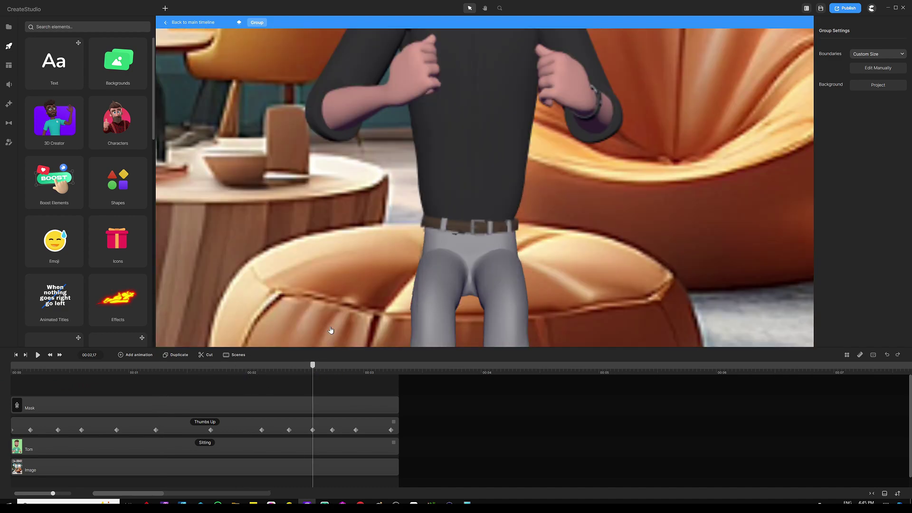
{"action": "left_click_drag", "start_coordinate": [312, 369], "coordinate": [292, 368]}
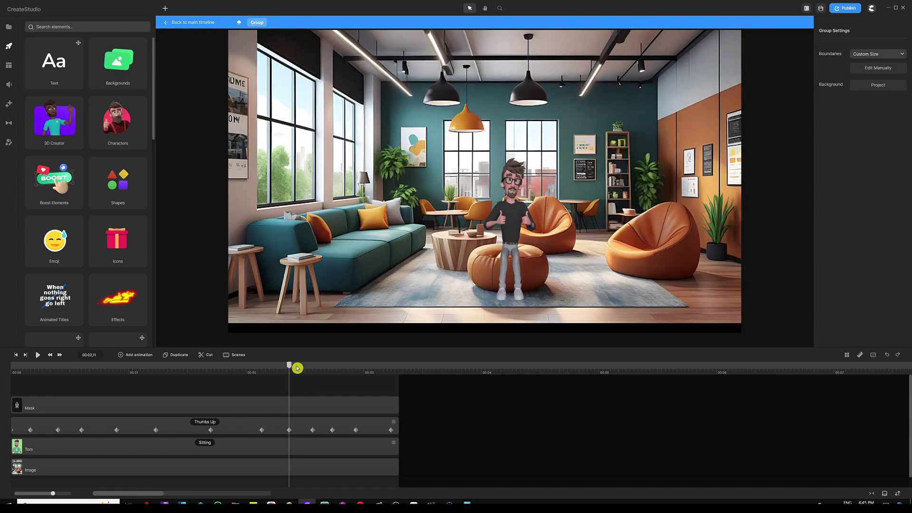
{"action": "left_click_drag", "start_coordinate": [290, 366], "coordinate": [6, 356]}
{"action": "key", "text": "space"}
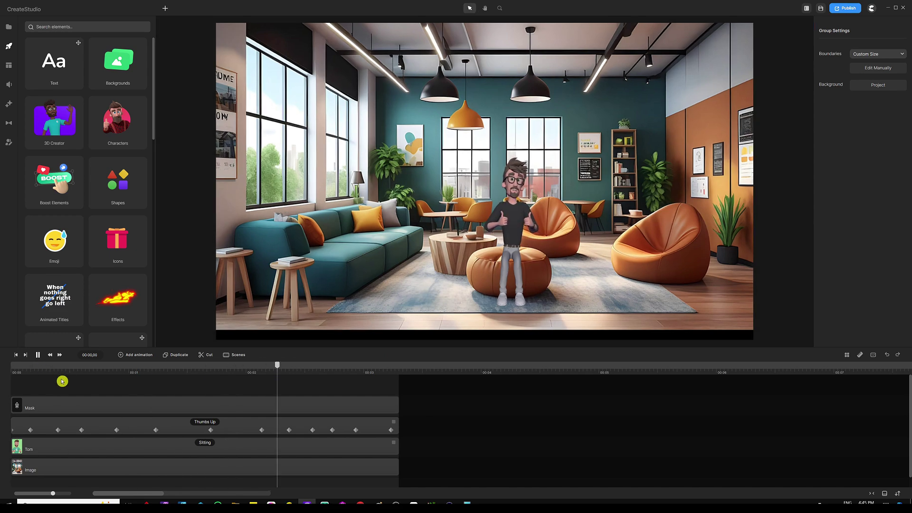
{"action": "key", "text": "space"}
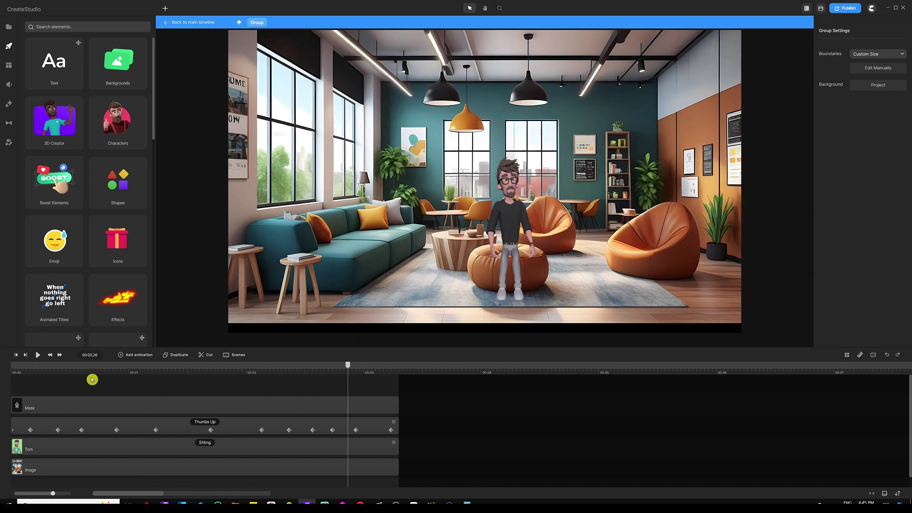
Inspect the upper-body character layer's options and bring up the library of 3D characters.
{"action": "left_click", "coordinate": [502, 236]}
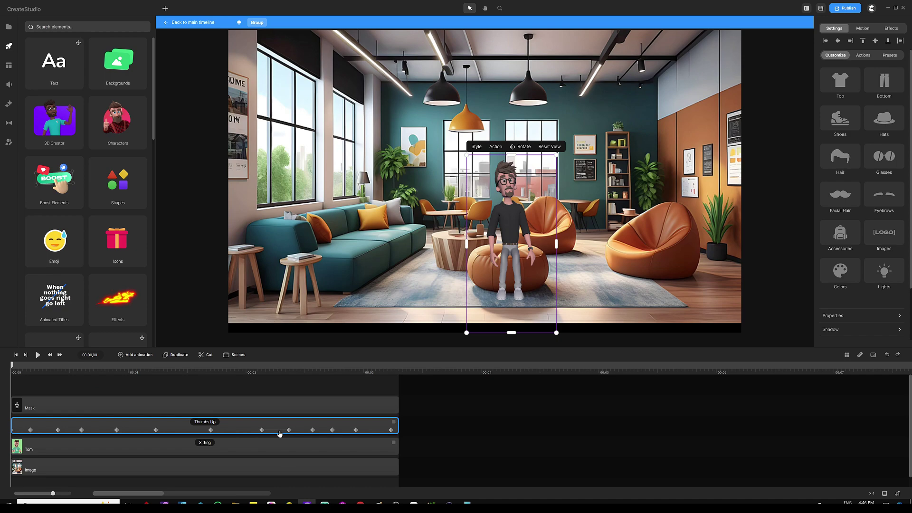
{"action": "left_click", "coordinate": [286, 391]}
{"action": "left_click", "coordinate": [7, 145]}
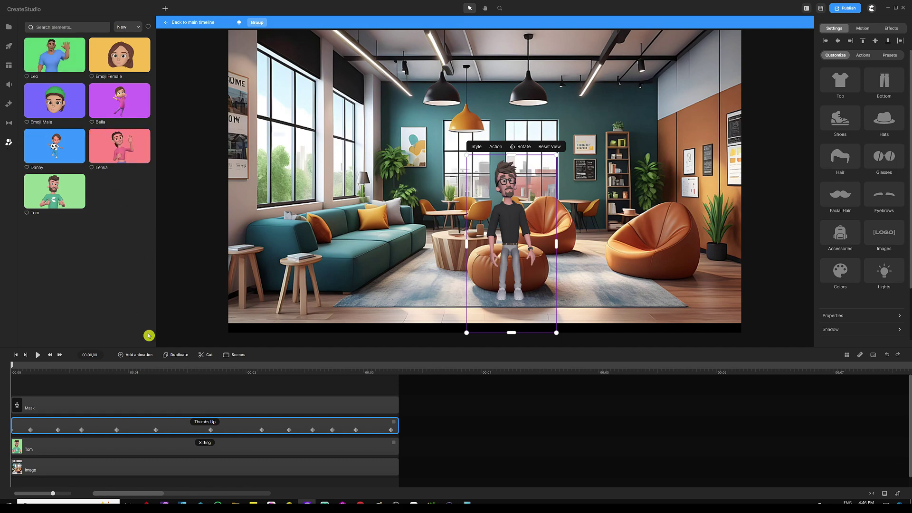
{"action": "left_click", "coordinate": [203, 385]}
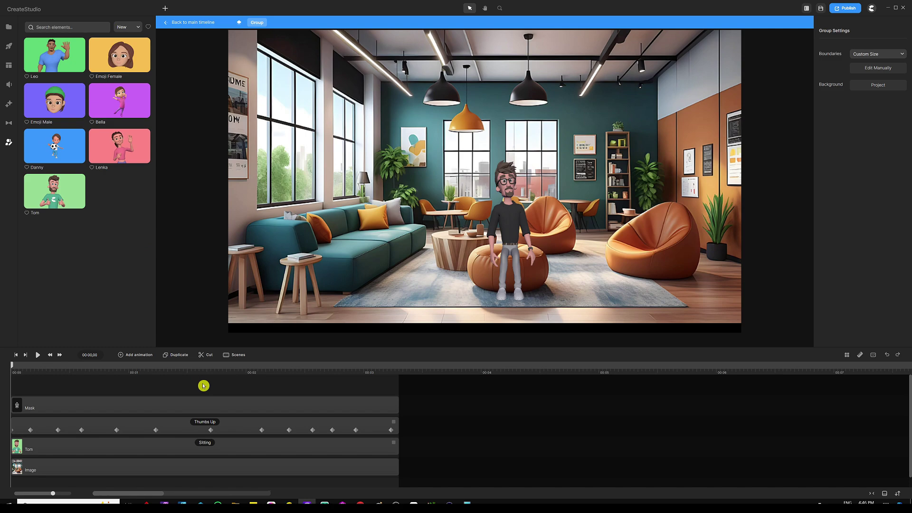
Remove the track matte from the Thumbs Up layer by setting its mask to none.
{"action": "left_click", "coordinate": [261, 401]}
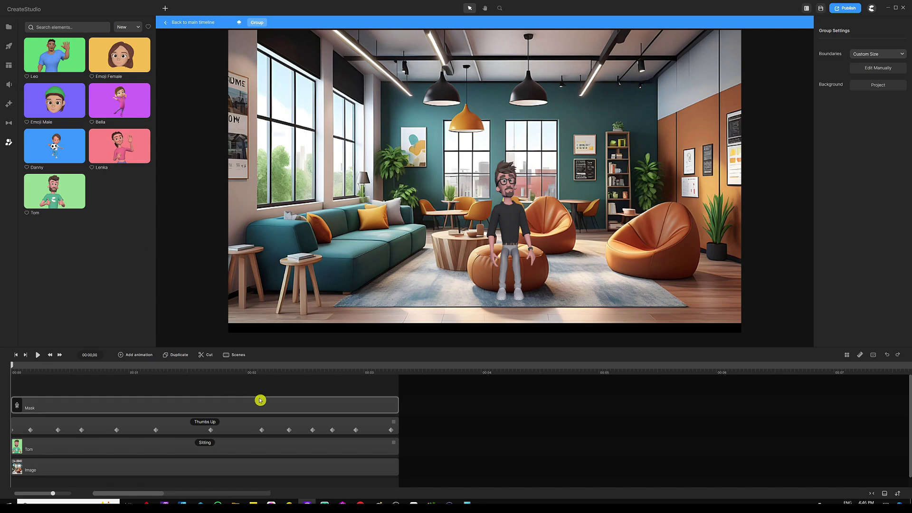
{"action": "left_click", "coordinate": [253, 419]}
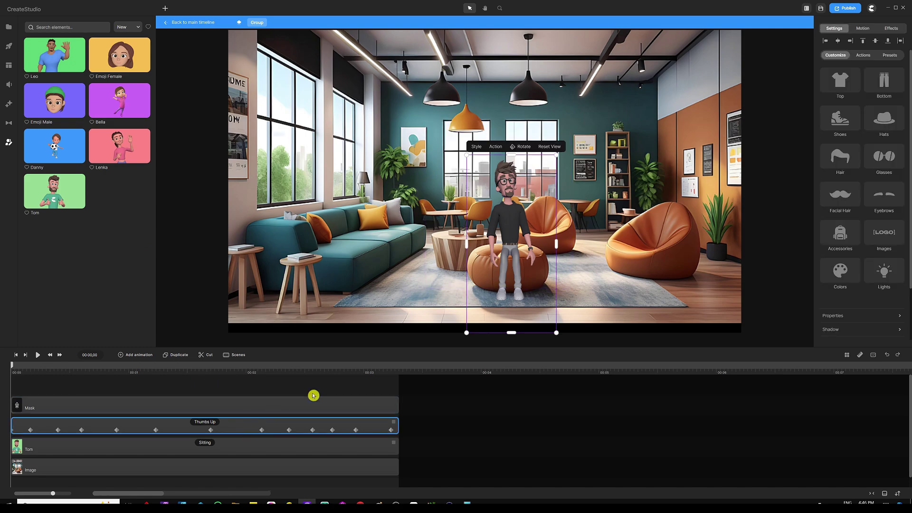
{"action": "scroll", "coordinate": [826, 187], "scroll_direction": "down", "scroll_amount": 1}
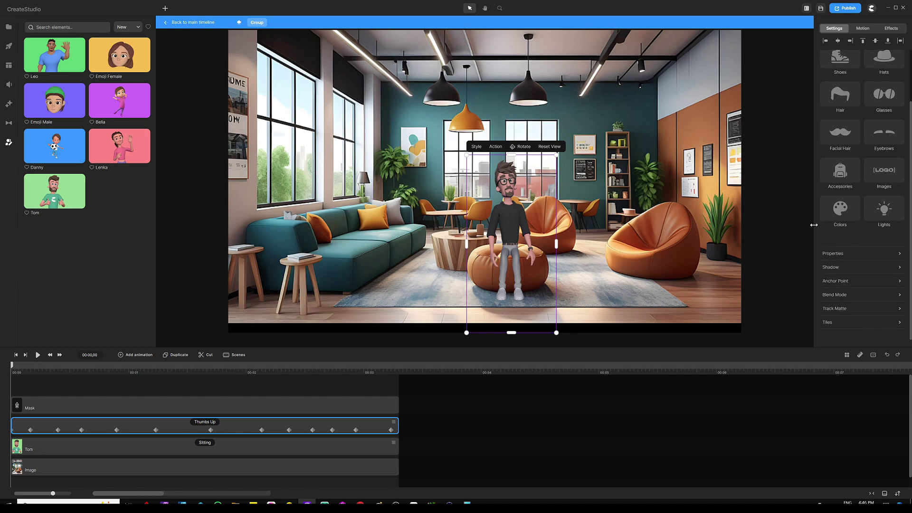
{"action": "left_click", "coordinate": [828, 309]}
{"action": "left_click", "coordinate": [782, 304]}
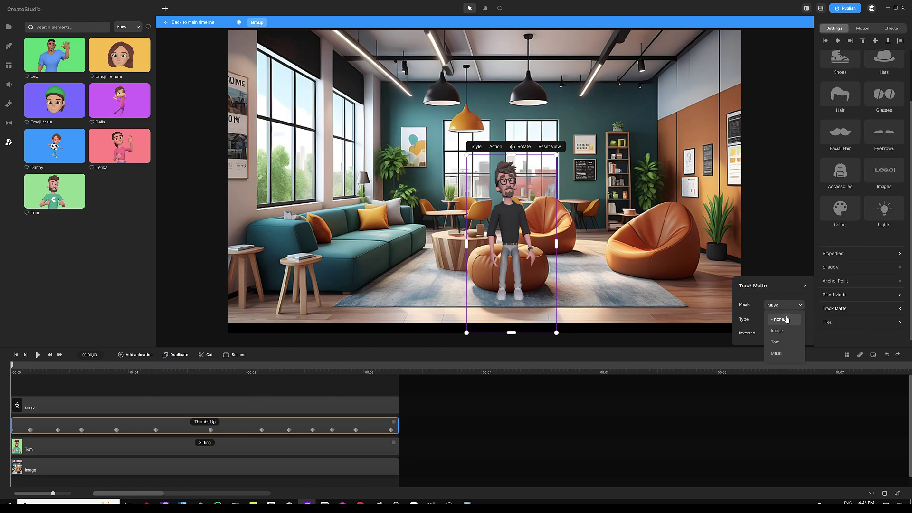
{"action": "left_click", "coordinate": [781, 317]}
{"action": "left_click", "coordinate": [364, 387]}
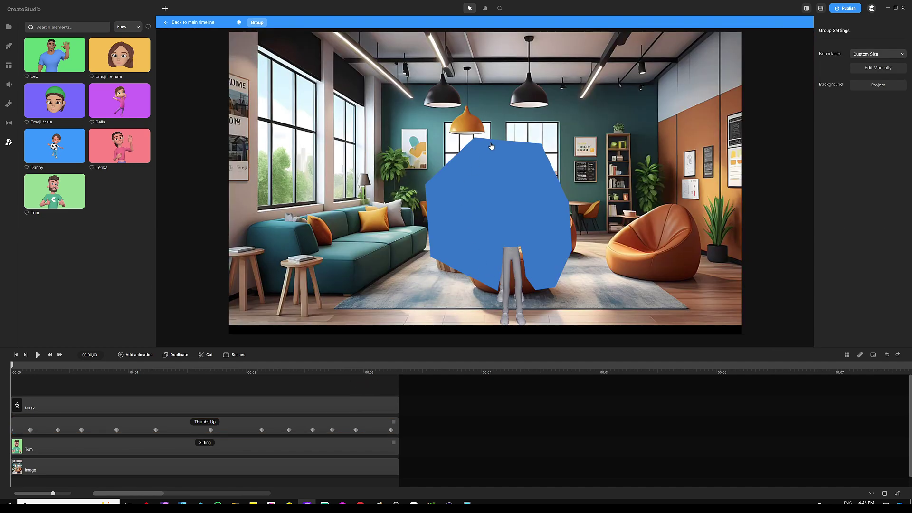
Set the blue mask shape's opacity to 49% and scrub the animation to check the character beneath it.
{"action": "left_click", "coordinate": [549, 224]}
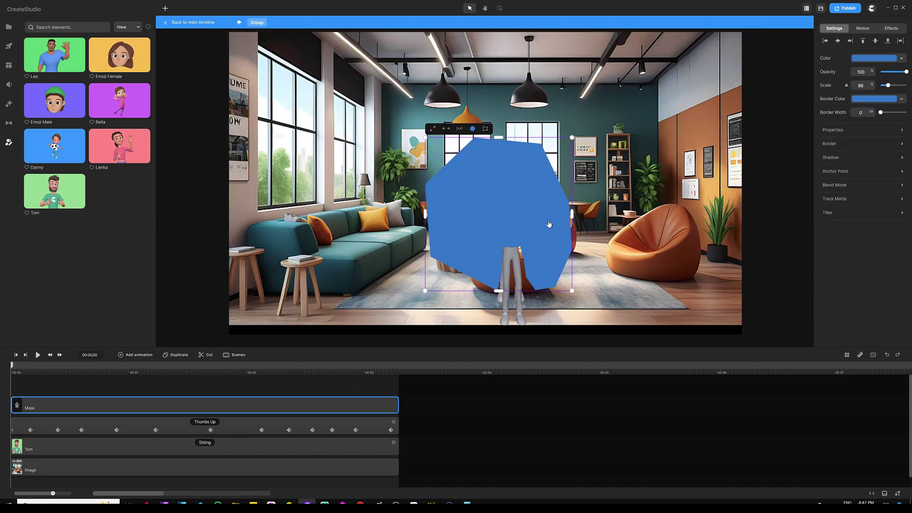
{"action": "left_click", "coordinate": [894, 73]}
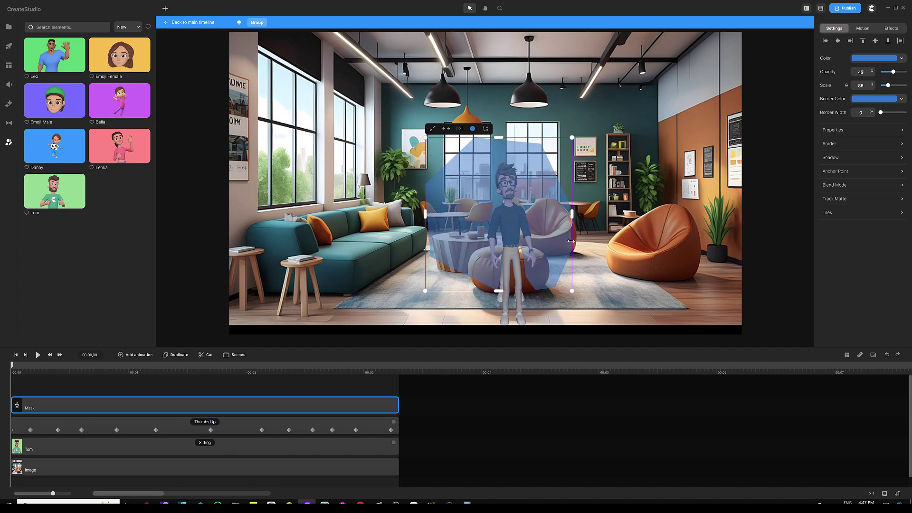
{"action": "scroll", "coordinate": [571, 240], "scroll_direction": "up", "scroll_amount": 3}
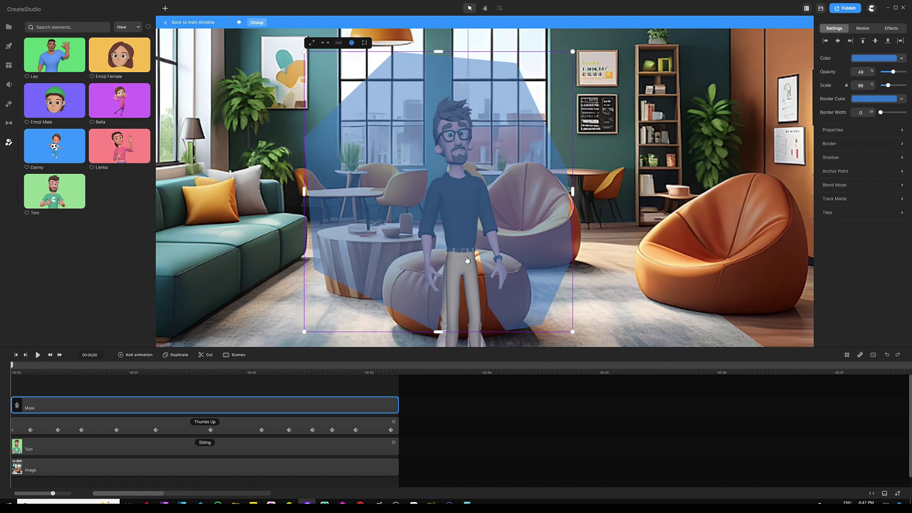
{"action": "left_click_drag", "start_coordinate": [15, 365], "coordinate": [106, 356]}
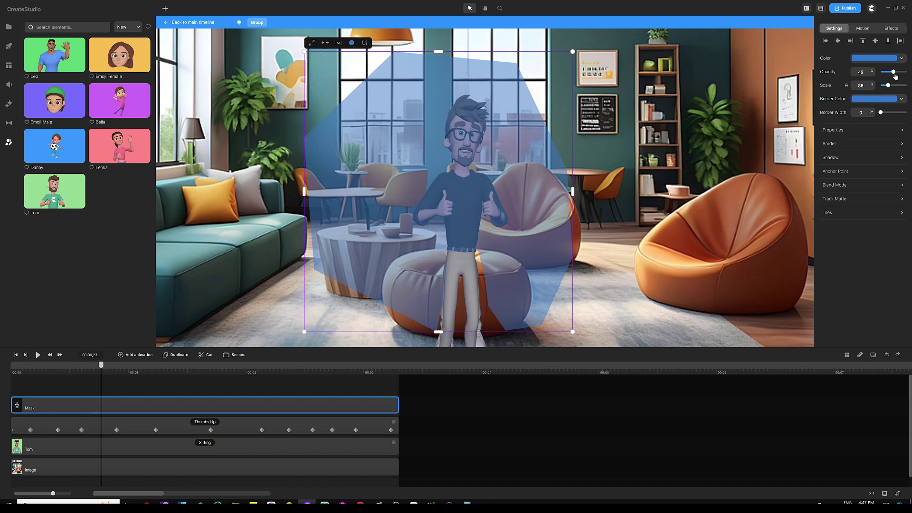
Set the mask shape's opacity to 100% and return to the main timeline.
{"action": "left_click_drag", "start_coordinate": [896, 72], "coordinate": [909, 72]}
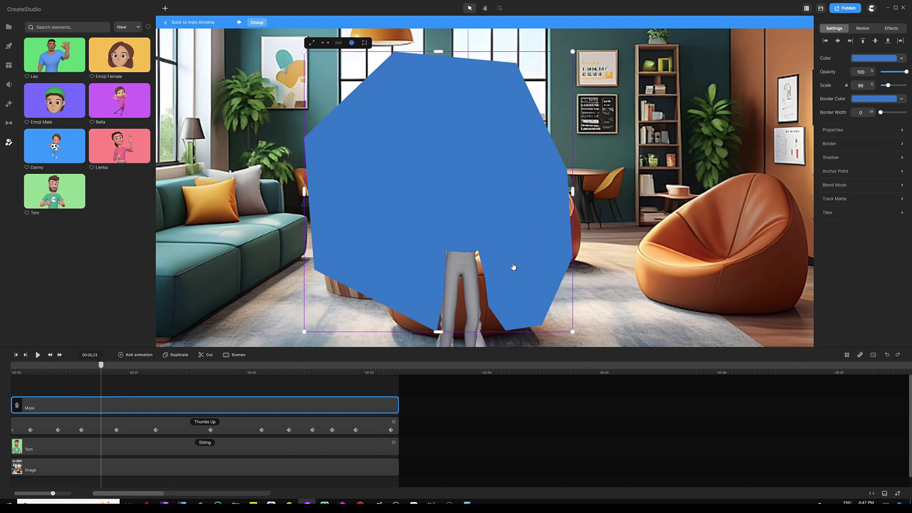
{"action": "left_click", "coordinate": [304, 384]}
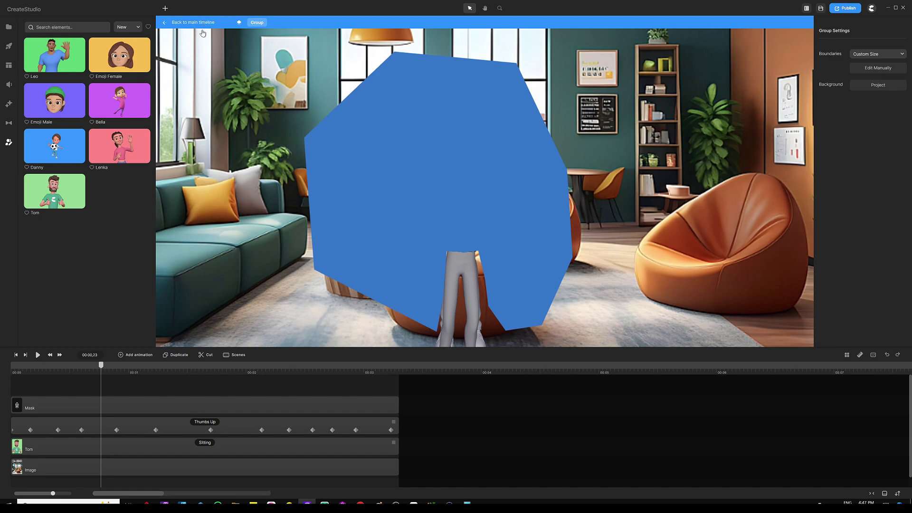
{"action": "left_click", "coordinate": [158, 388]}
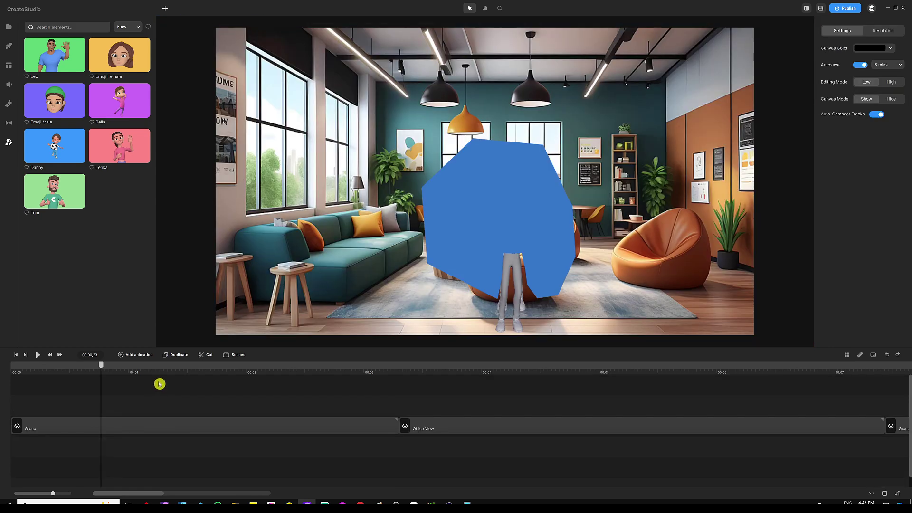
Preview the Office View scene on the main timeline, playing it from just before the four-second mark.
{"action": "scroll", "coordinate": [209, 373], "scroll_direction": "down", "scroll_amount": 3}
{"action": "left_click", "coordinate": [208, 380]}
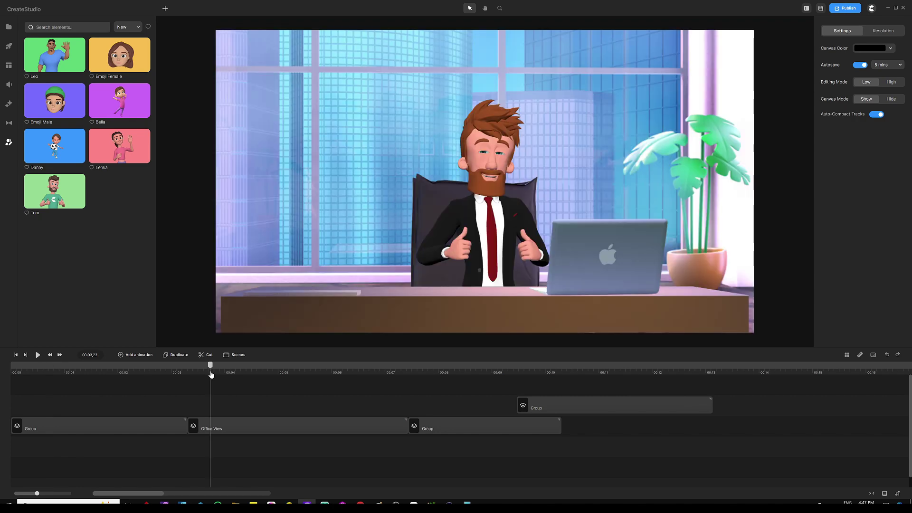
{"action": "left_click", "coordinate": [244, 389]}
{"action": "left_click", "coordinate": [208, 379]}
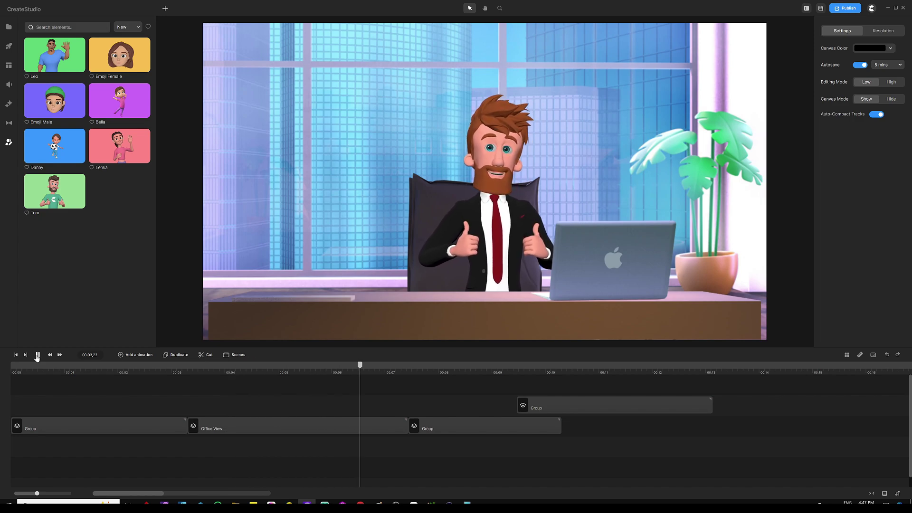
{"action": "left_click", "coordinate": [38, 355]}
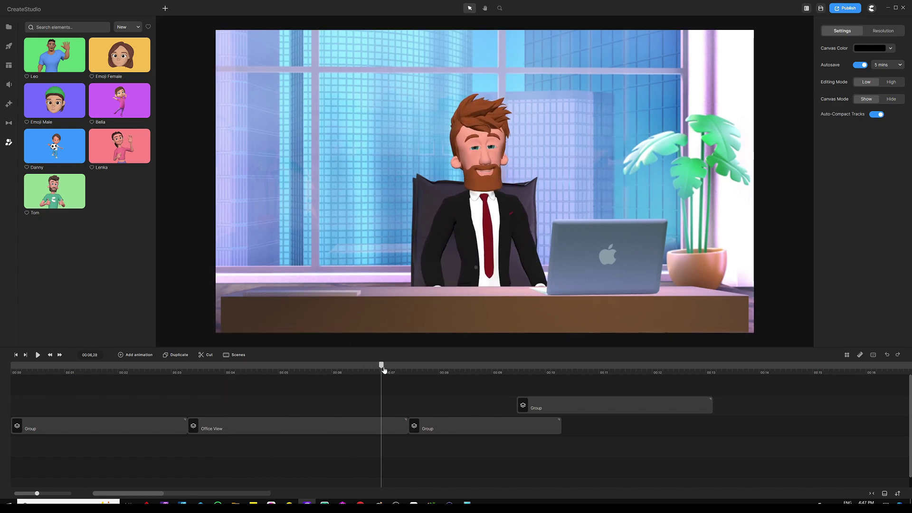
Scrub through the two living room groups and inspect the close-up group's full scene beyond its crop.
{"action": "left_click_drag", "start_coordinate": [381, 366], "coordinate": [417, 366]}
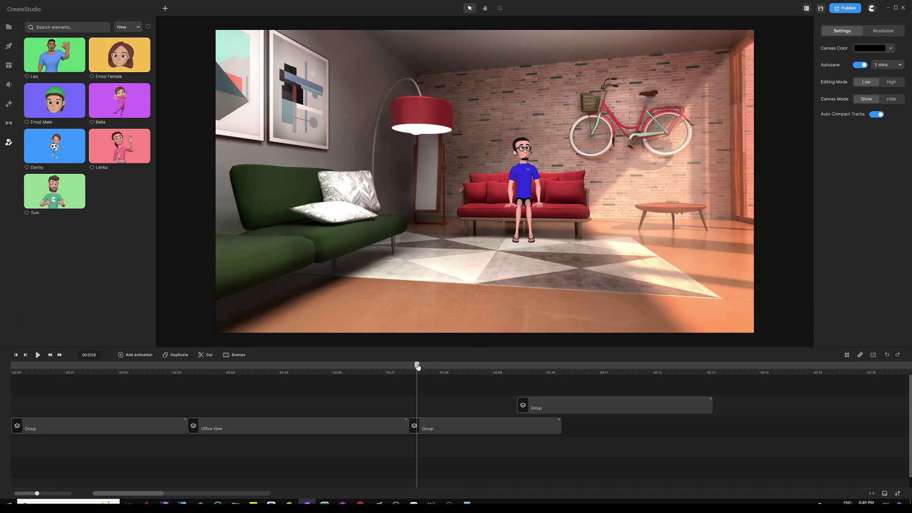
{"action": "left_click_drag", "start_coordinate": [416, 364], "coordinate": [573, 365]}
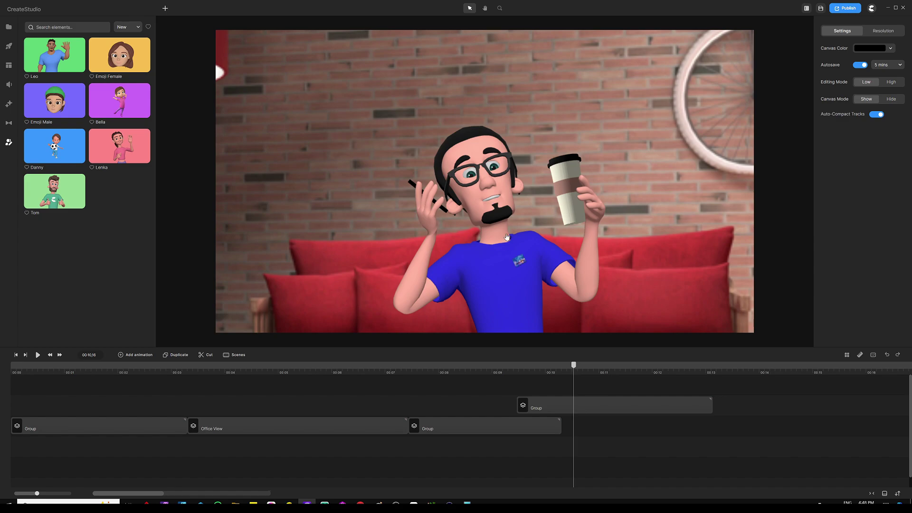
{"action": "scroll", "coordinate": [472, 148], "scroll_direction": "down", "scroll_amount": 3}
{"action": "left_click", "coordinate": [482, 155]}
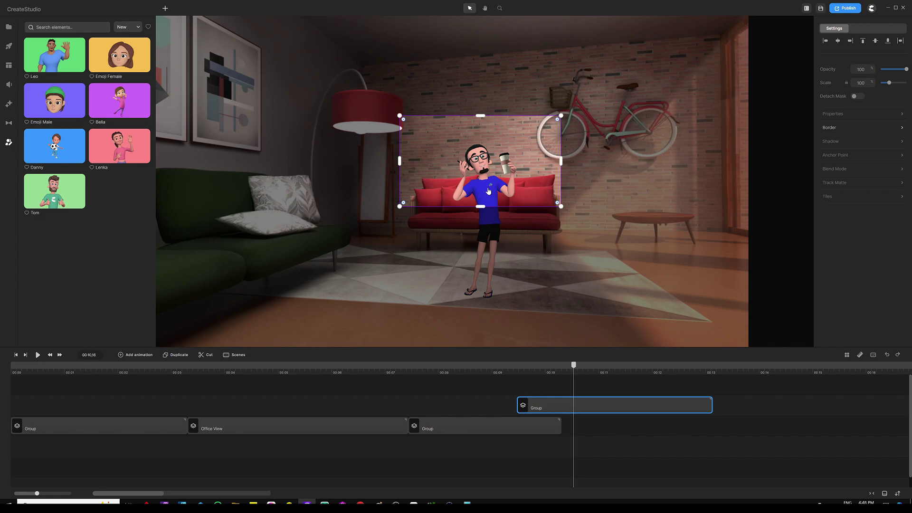
{"action": "left_click", "coordinate": [487, 393]}
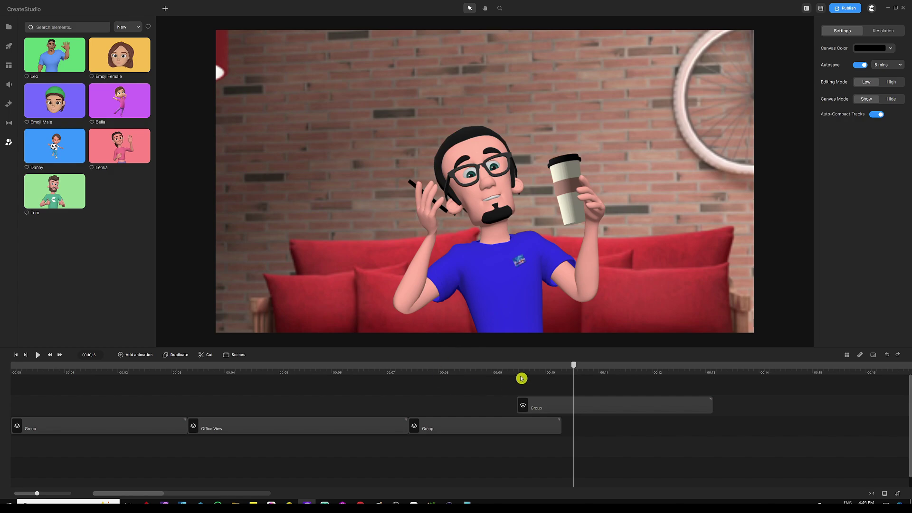
Delete all groups from the main timeline and open the elements library.
{"action": "key", "text": "ctrl+a"}
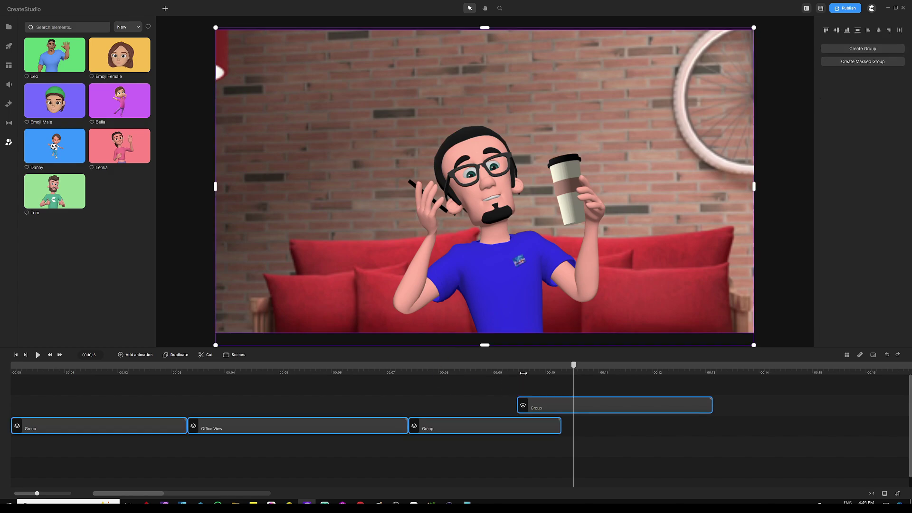
{"action": "key", "text": "Delete"}
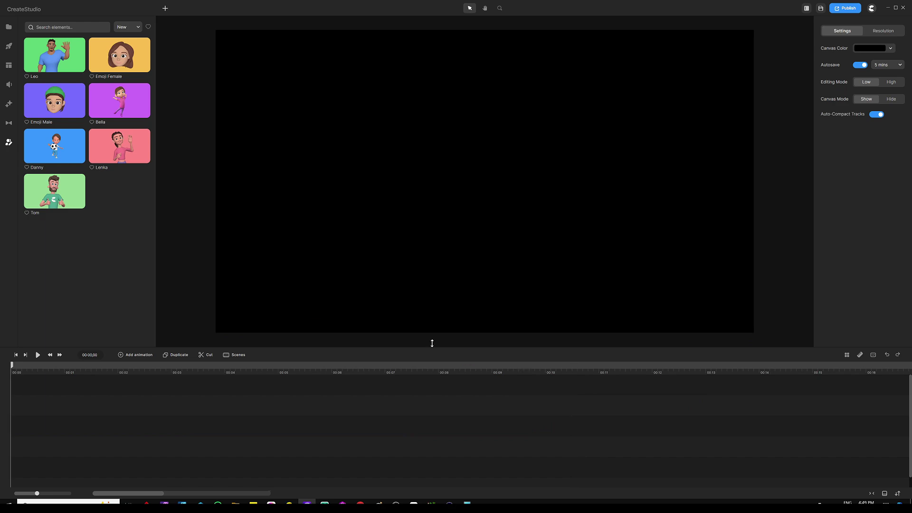
{"action": "left_click", "coordinate": [10, 47]}
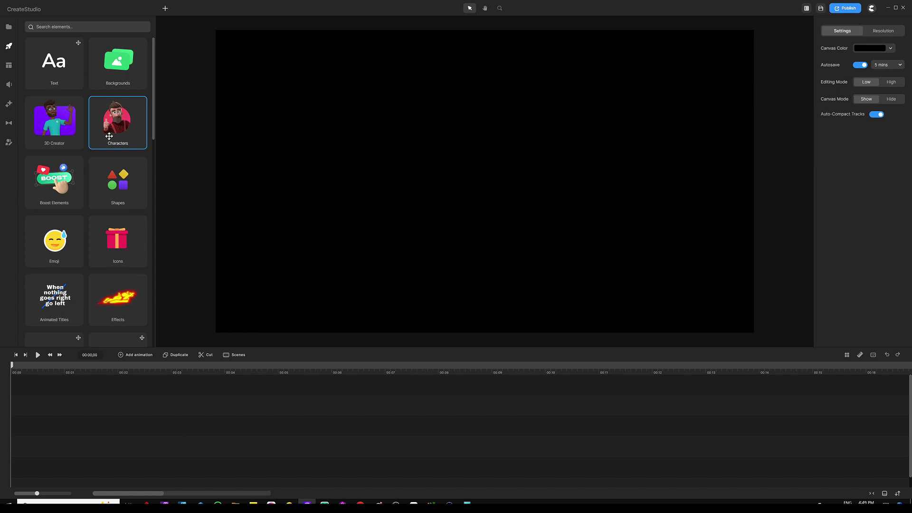
Open the backgrounds library, filter it to the 3D category and search for "office".
{"action": "left_click", "coordinate": [122, 63]}
{"action": "left_click", "coordinate": [99, 40]}
{"action": "left_click", "coordinate": [100, 56]}
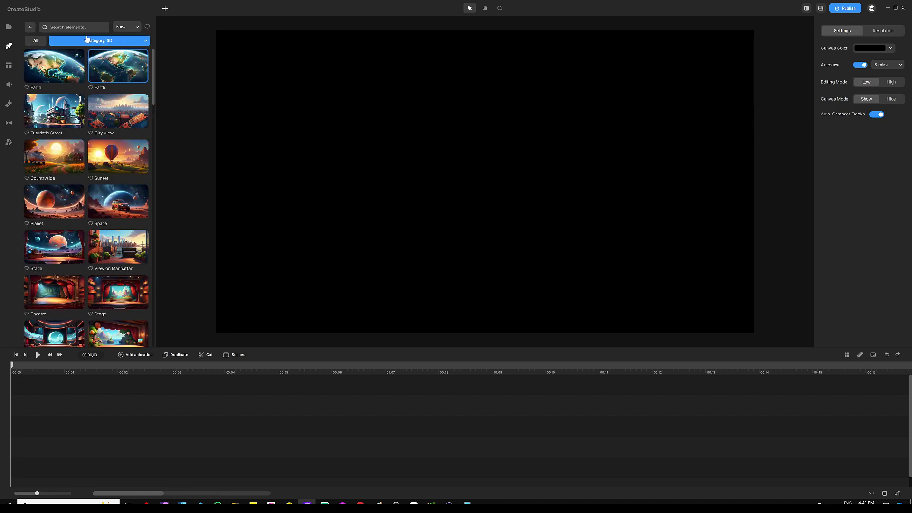
{"action": "left_click", "coordinate": [86, 27]}
{"action": "type", "text": "office"}
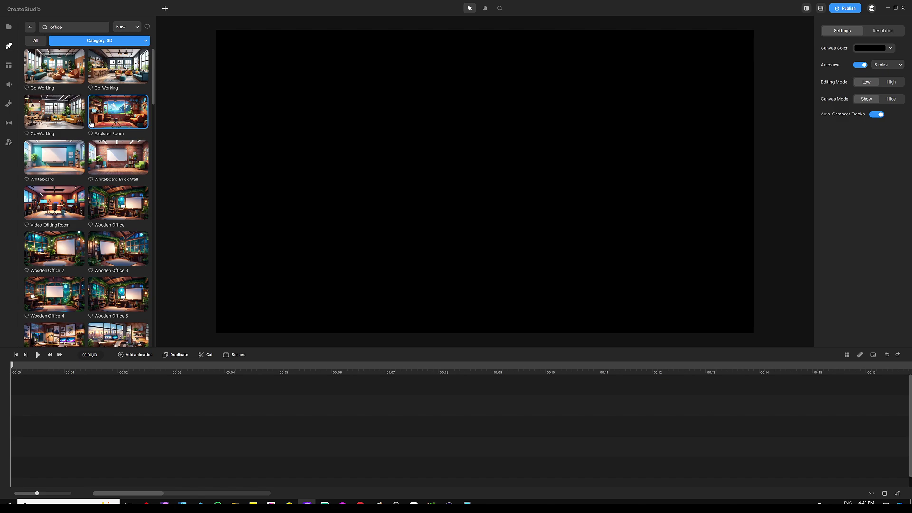
Find the Office View background among the results and add it to the empty canvas.
{"action": "scroll", "coordinate": [71, 193], "scroll_direction": "down", "scroll_amount": 10}
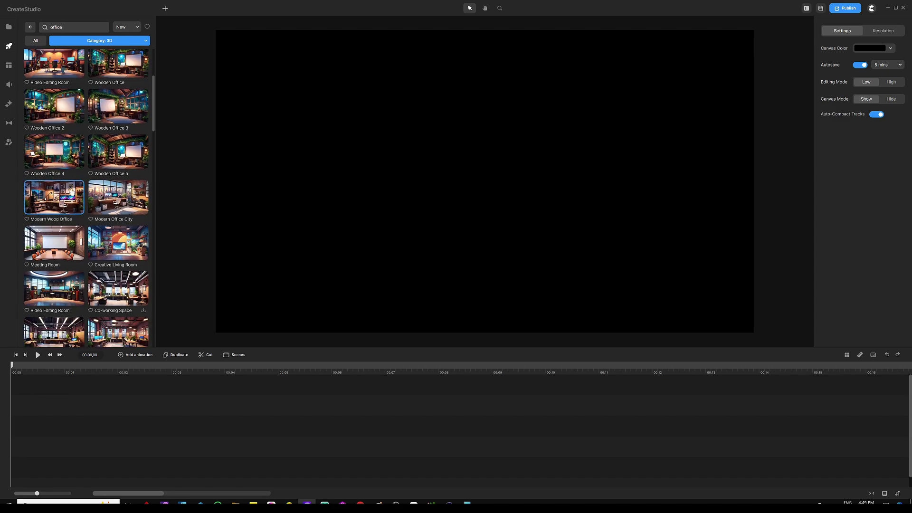
{"action": "scroll", "coordinate": [71, 195], "scroll_direction": "down", "scroll_amount": 15}
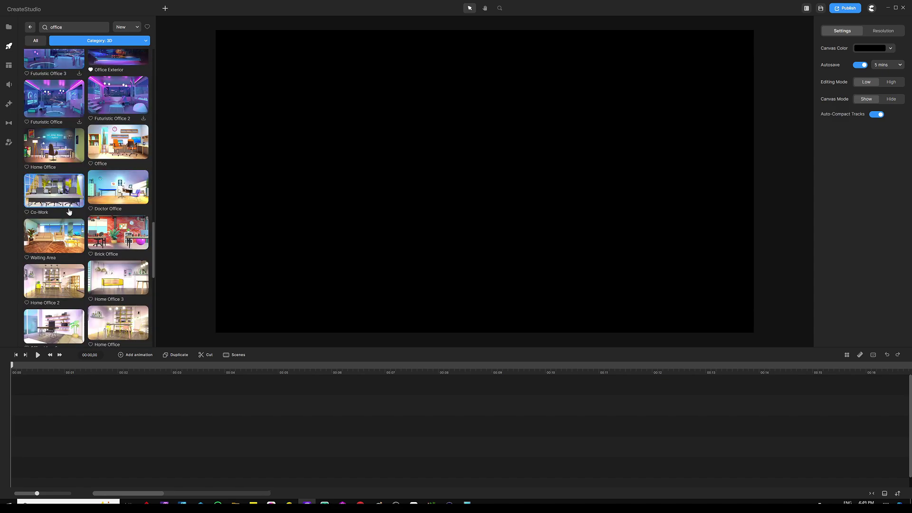
{"action": "scroll", "coordinate": [69, 210], "scroll_direction": "down", "scroll_amount": 3}
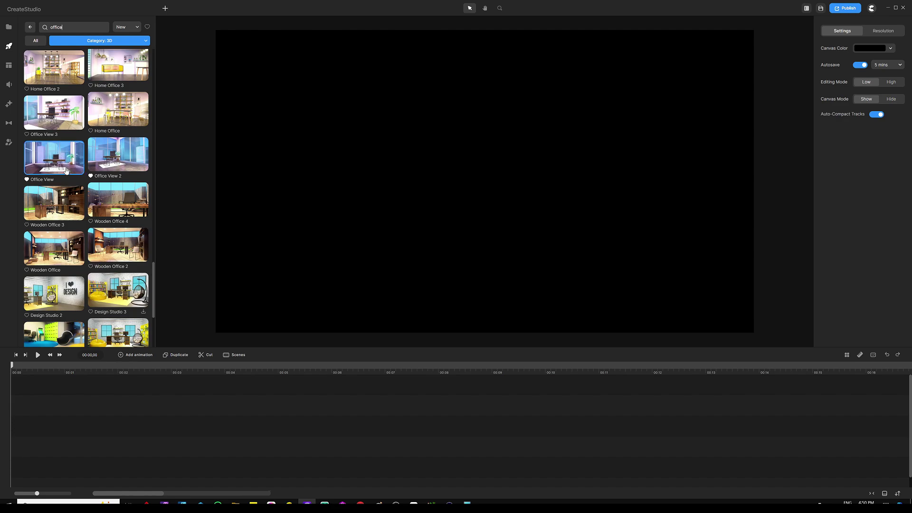
{"action": "left_click_drag", "start_coordinate": [63, 171], "coordinate": [299, 164]}
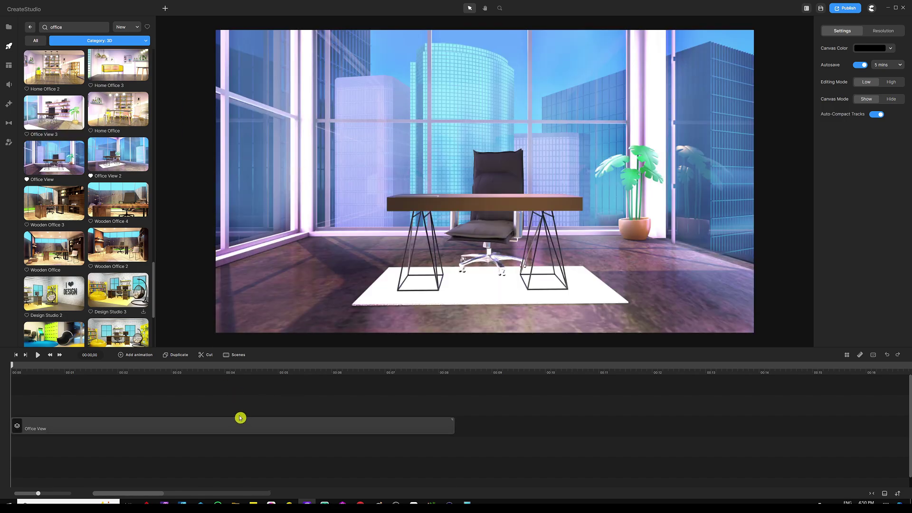
Ungroup the Office View background and check which parts its BG, Chair and Desk layers cover.
{"action": "left_click", "coordinate": [192, 427]}
{"action": "right_click", "coordinate": [206, 425]}
{"action": "left_click", "coordinate": [240, 385]}
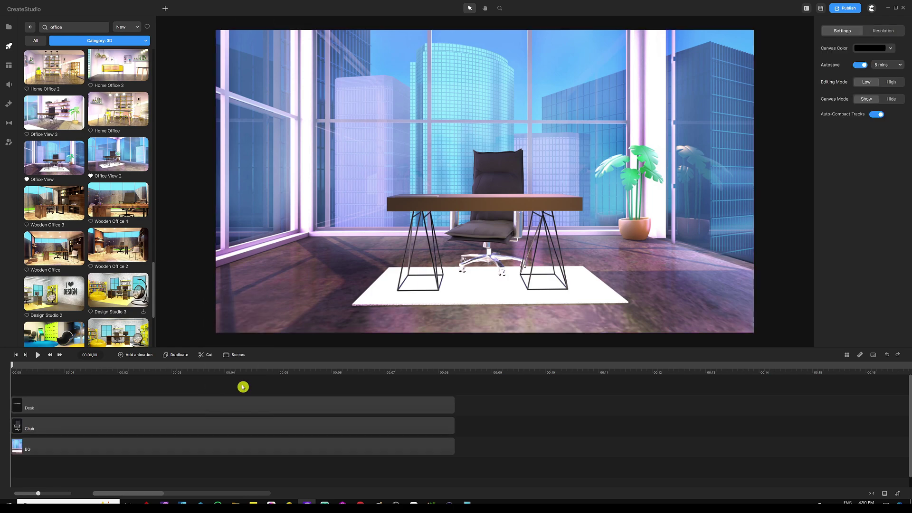
{"action": "left_click", "coordinate": [179, 449]}
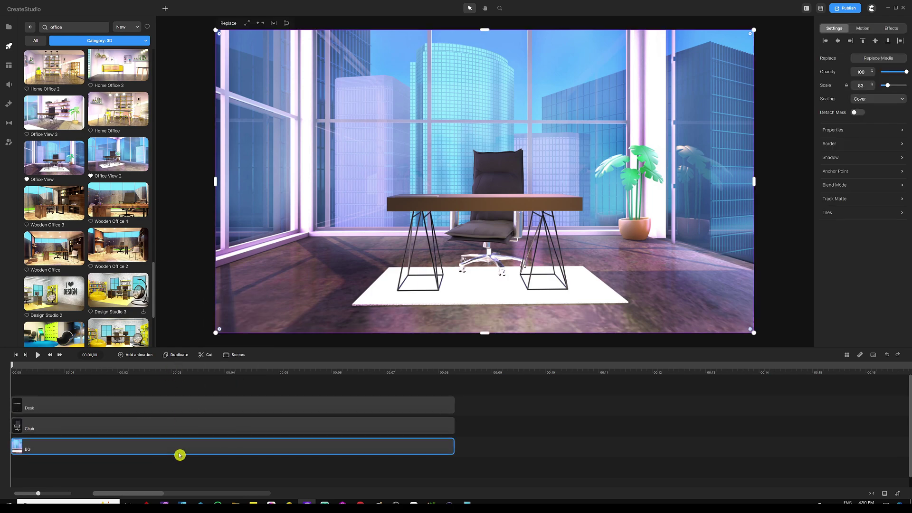
{"action": "left_click", "coordinate": [190, 424]}
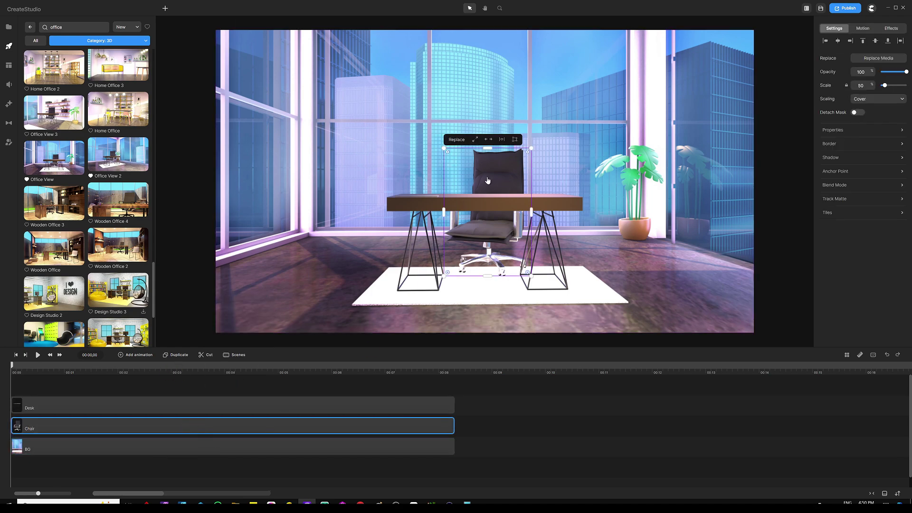
{"action": "left_click", "coordinate": [201, 406]}
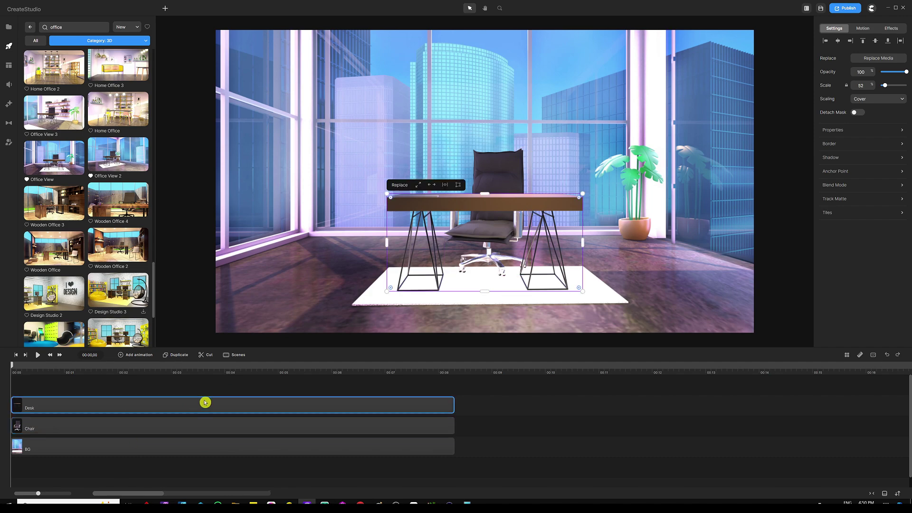
{"action": "left_click", "coordinate": [270, 386]}
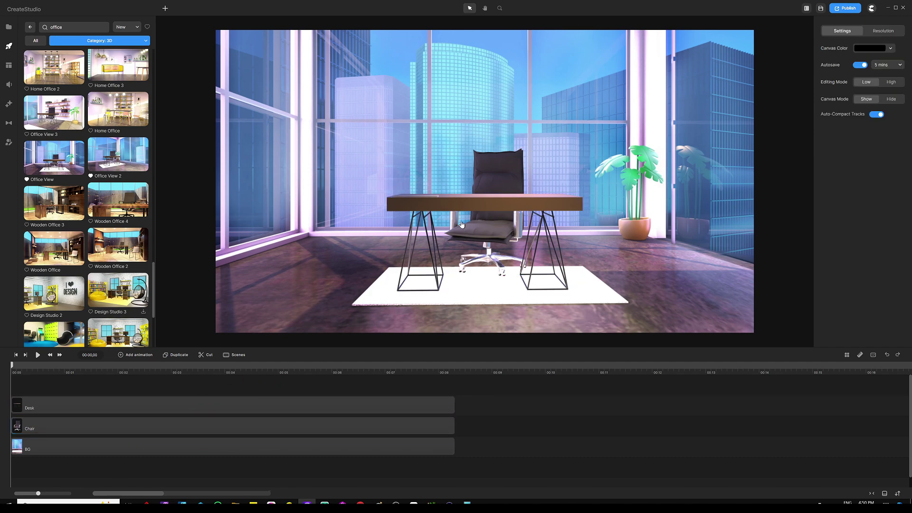
Enlarge the desk to 155% scale and lower it so only its tabletop spans the scene's foreground.
{"action": "left_click", "coordinate": [445, 206]}
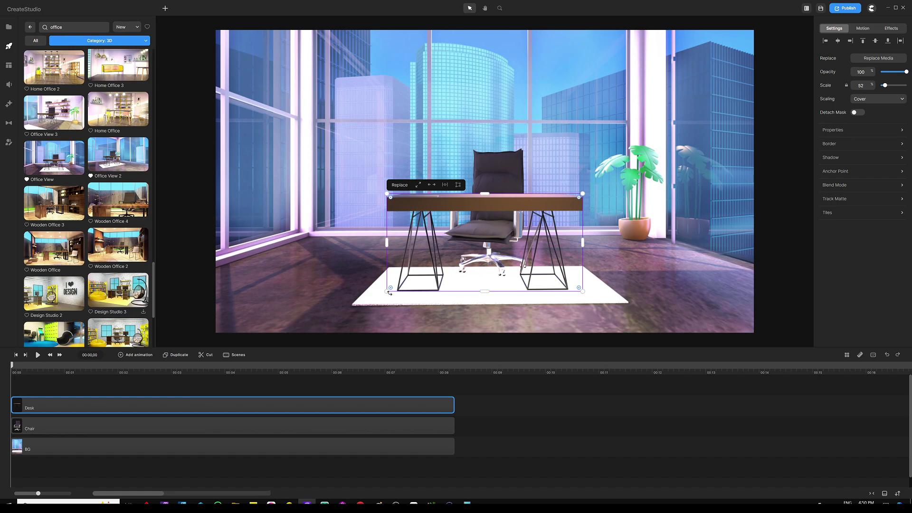
{"action": "left_click_drag", "start_coordinate": [386, 290], "coordinate": [203, 399]}
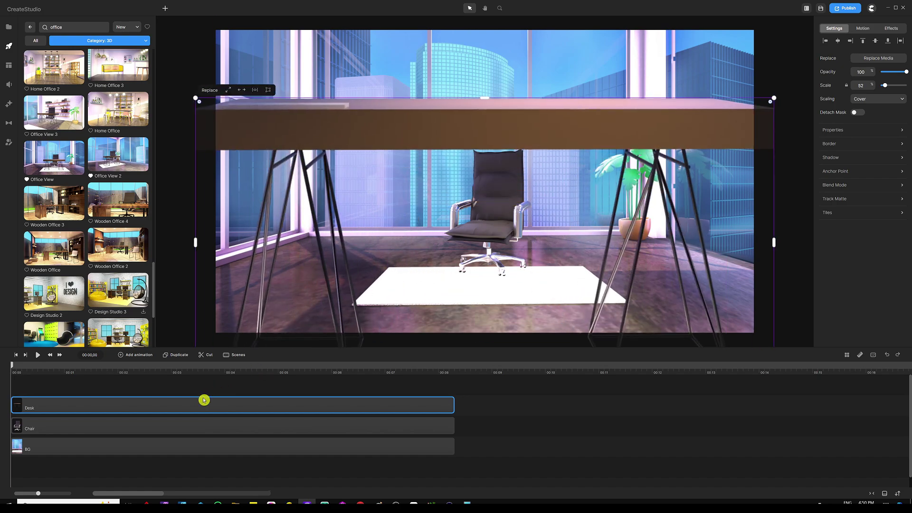
{"action": "left_click_drag", "start_coordinate": [455, 136], "coordinate": [449, 302]}
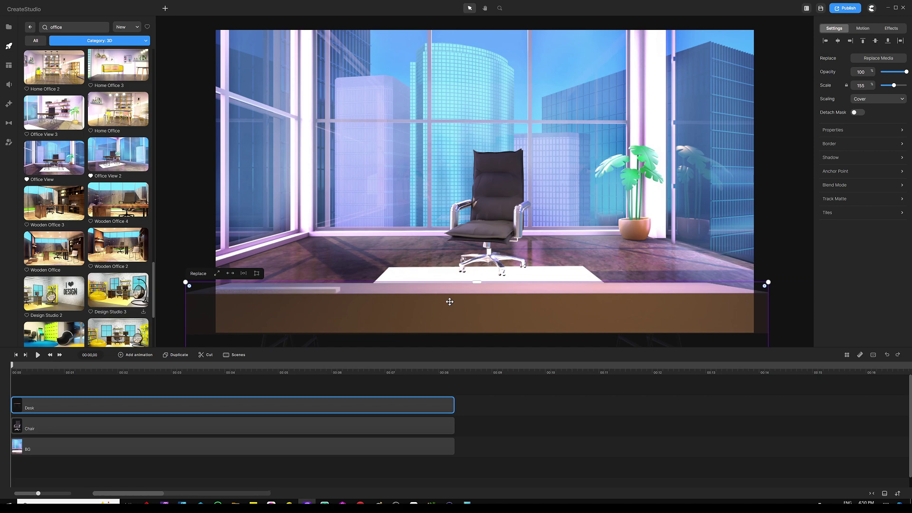
{"action": "left_click", "coordinate": [368, 387]}
Enlarge the chair to 101% scale and lower it behind the desk so its backrest shows above the tabletop.
{"action": "left_click", "coordinate": [504, 164]}
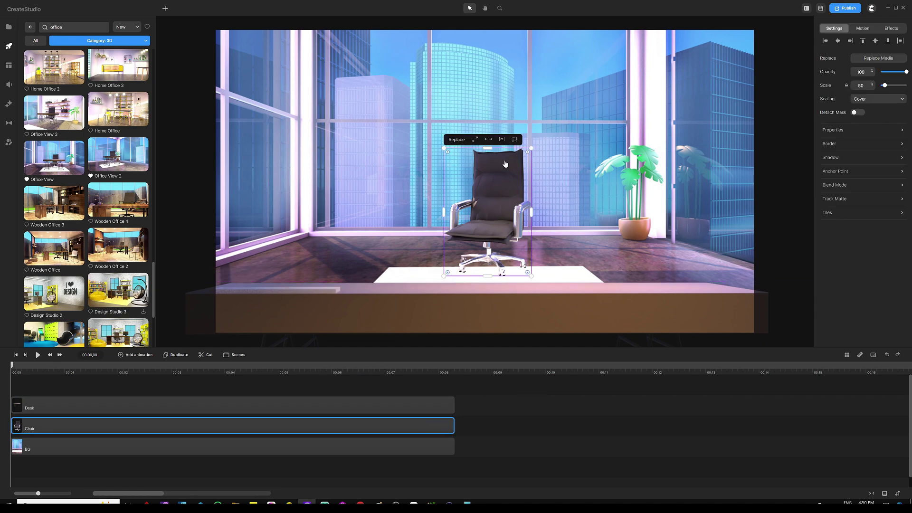
{"action": "left_click_drag", "start_coordinate": [530, 149], "coordinate": [576, 84]}
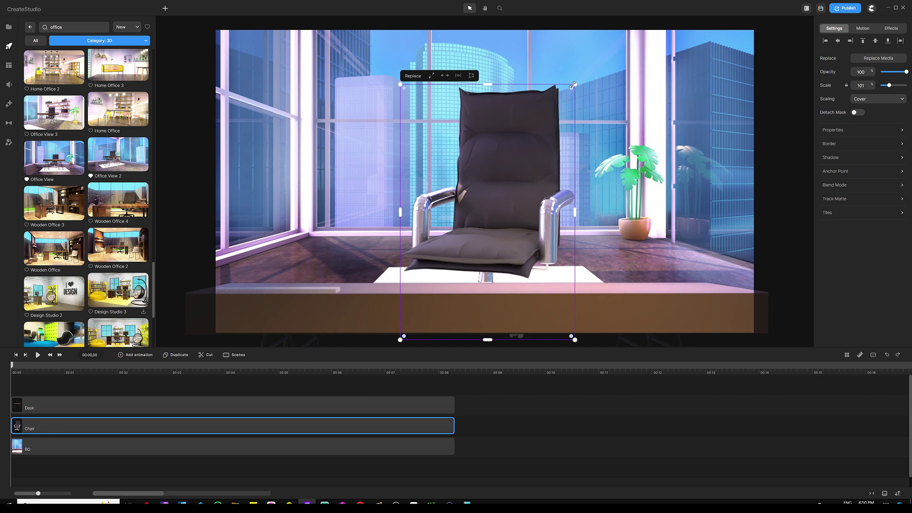
{"action": "left_click_drag", "start_coordinate": [527, 136], "coordinate": [487, 223]}
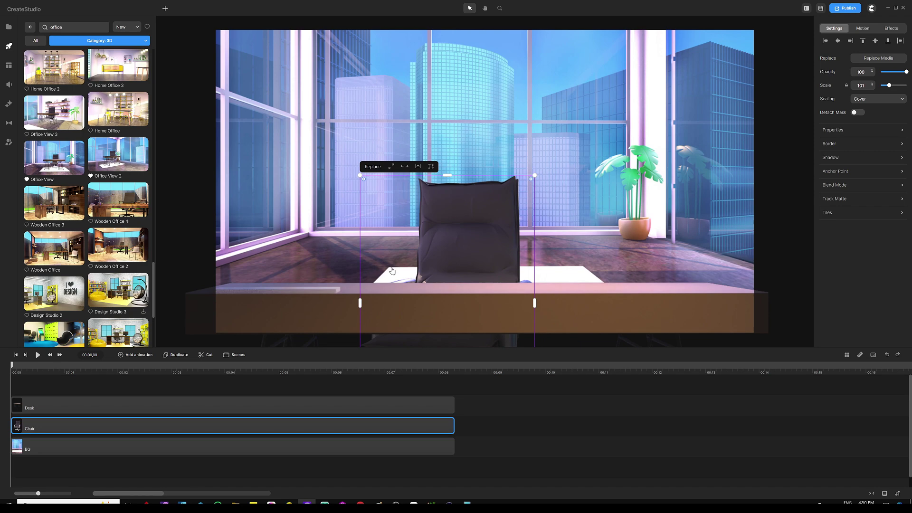
{"action": "left_click", "coordinate": [274, 391]}
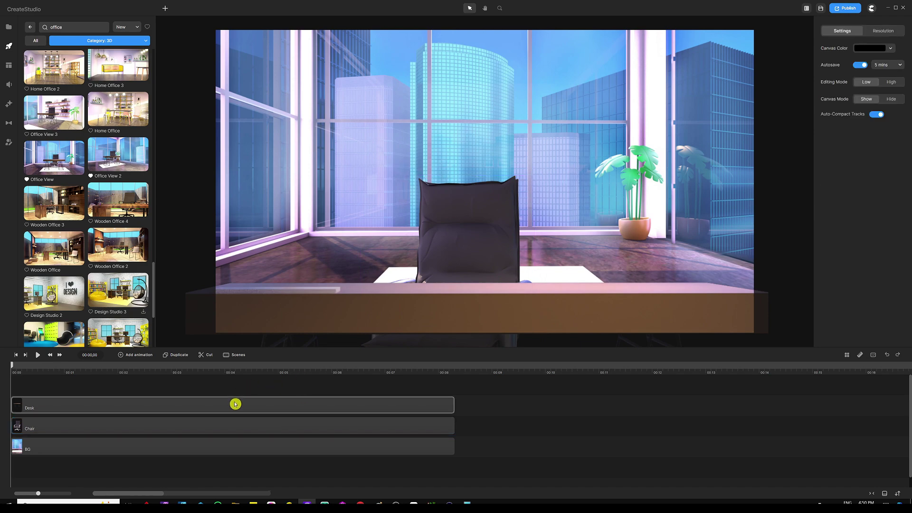
Free a track between the Desk and Chair layers and place the 3D character Tom on it.
{"action": "left_click_drag", "start_coordinate": [234, 404], "coordinate": [231, 387]}
{"action": "left_click", "coordinate": [203, 420]}
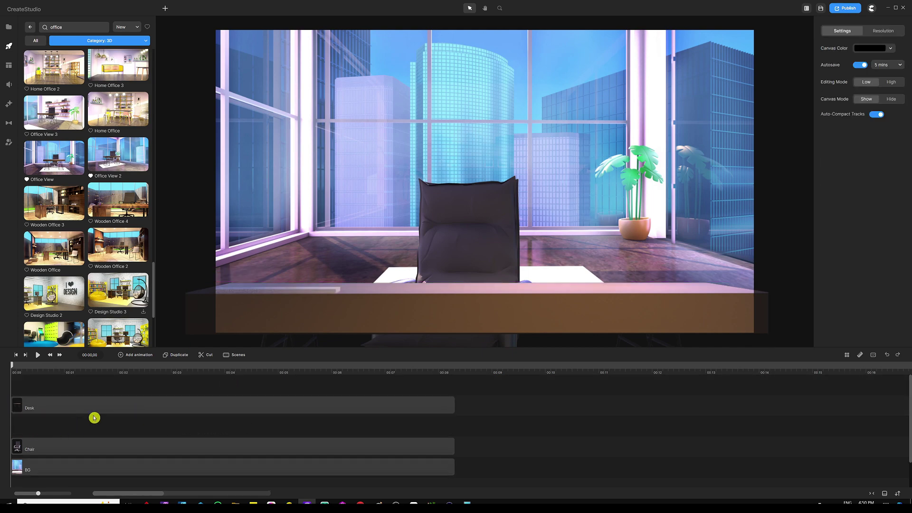
{"action": "left_click", "coordinate": [9, 145]}
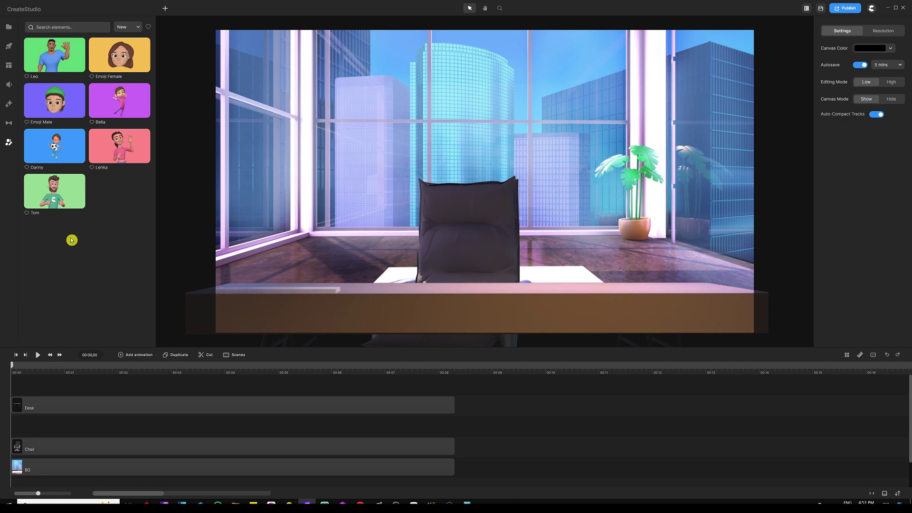
{"action": "left_click_drag", "start_coordinate": [71, 202], "coordinate": [24, 424]}
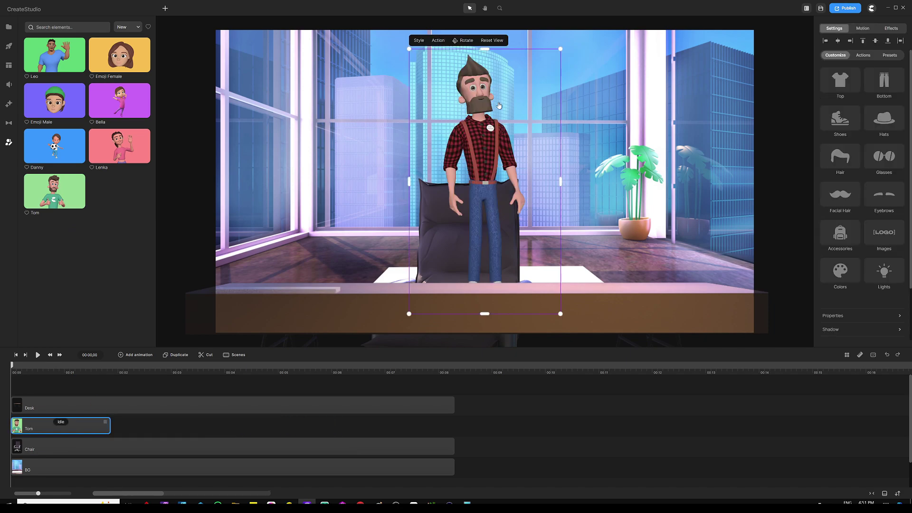
Change Tom's action from Idle to Talking on the phone.
{"action": "left_click", "coordinate": [863, 56]}
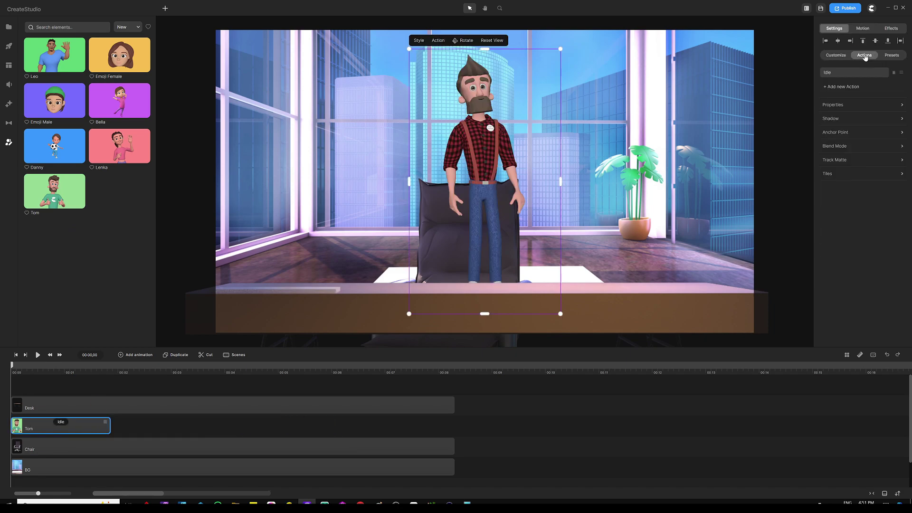
{"action": "left_click", "coordinate": [841, 76]}
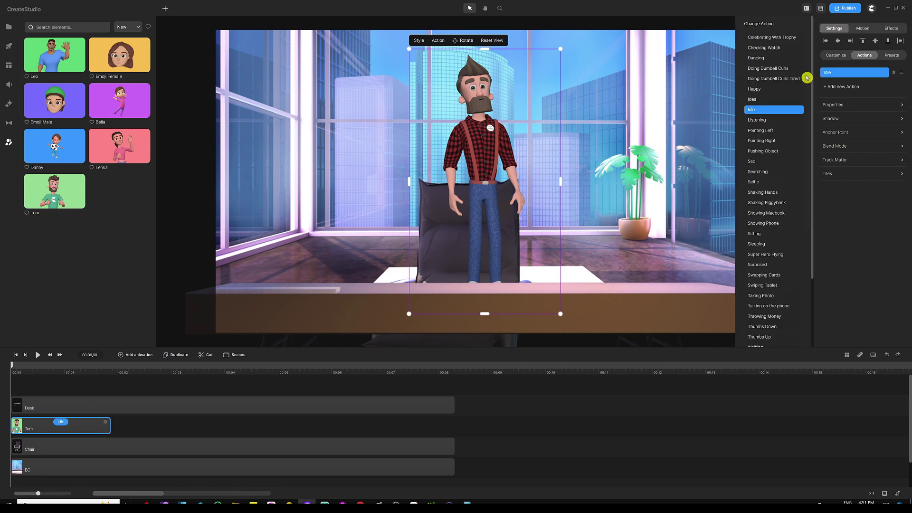
{"action": "scroll", "coordinate": [757, 186], "scroll_direction": "down", "scroll_amount": 2}
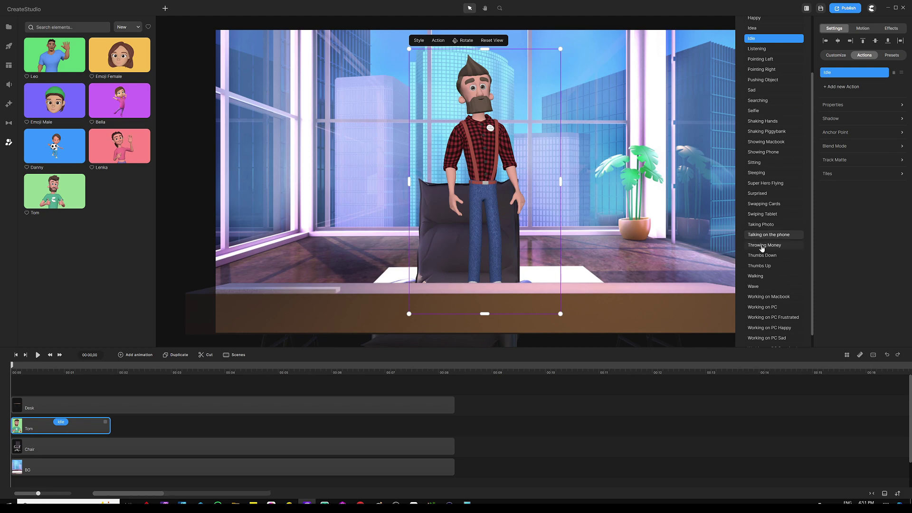
{"action": "scroll", "coordinate": [763, 238], "scroll_direction": "down", "scroll_amount": 1}
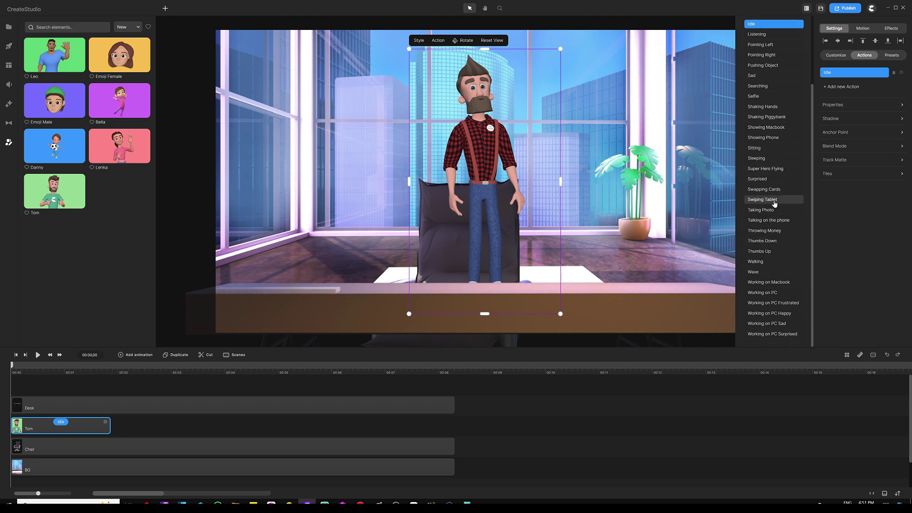
{"action": "left_click", "coordinate": [778, 220]}
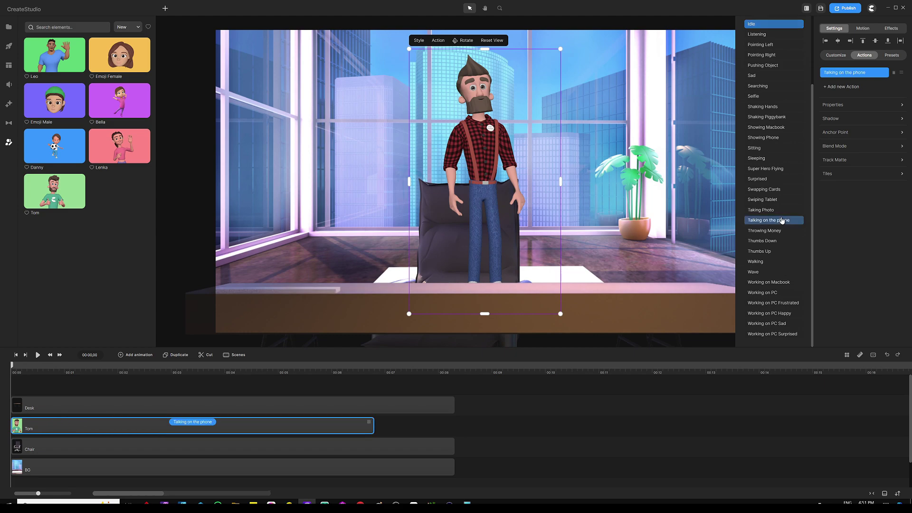
{"action": "left_click", "coordinate": [66, 385]}
{"action": "left_click_drag", "start_coordinate": [12, 366], "coordinate": [160, 375]}
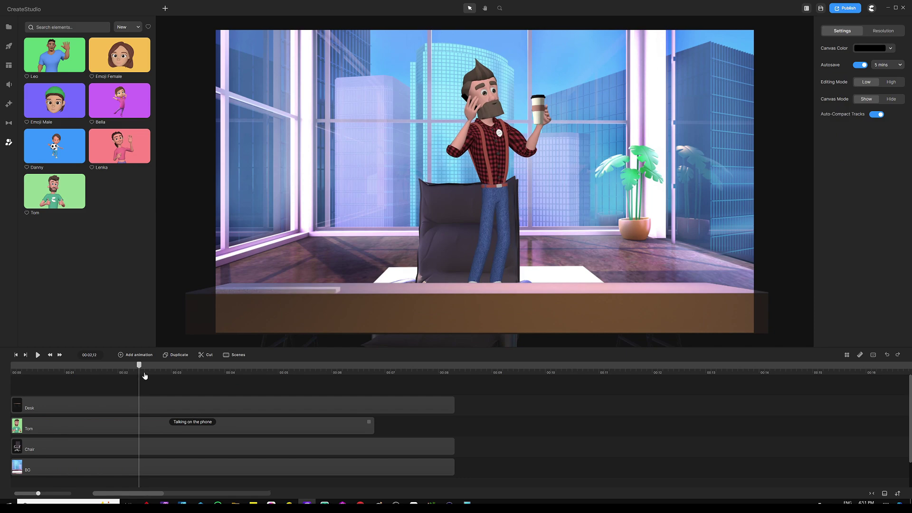
{"action": "left_click", "coordinate": [194, 423]}
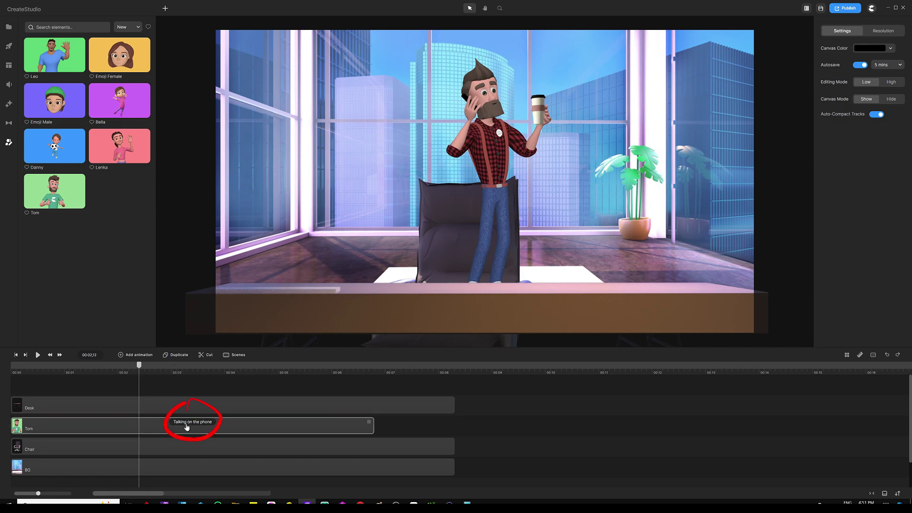
{"action": "left_click", "coordinate": [187, 427]}
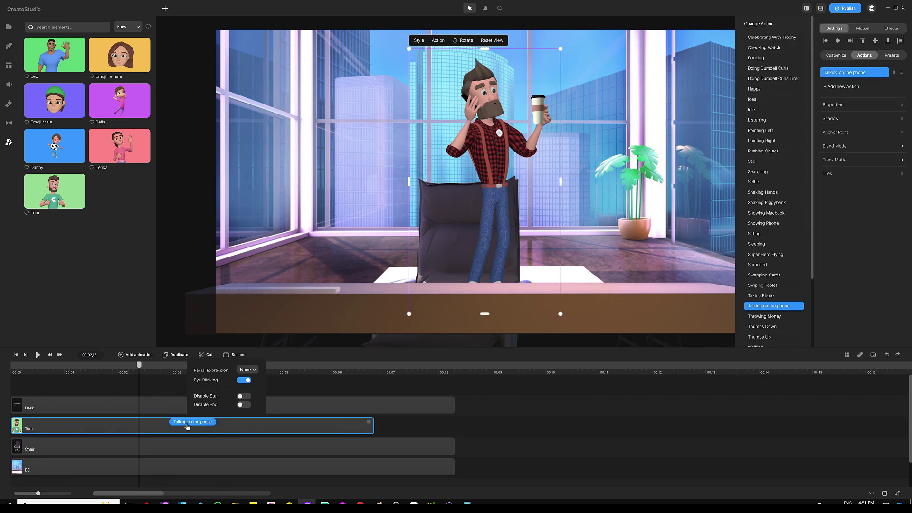
{"action": "left_click", "coordinate": [244, 396]}
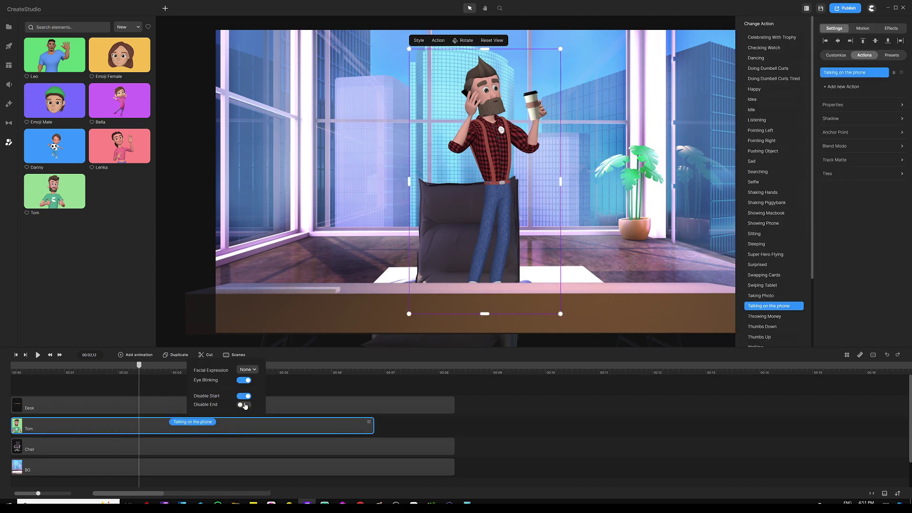
{"action": "left_click", "coordinate": [245, 406]}
{"action": "left_click", "coordinate": [163, 390]}
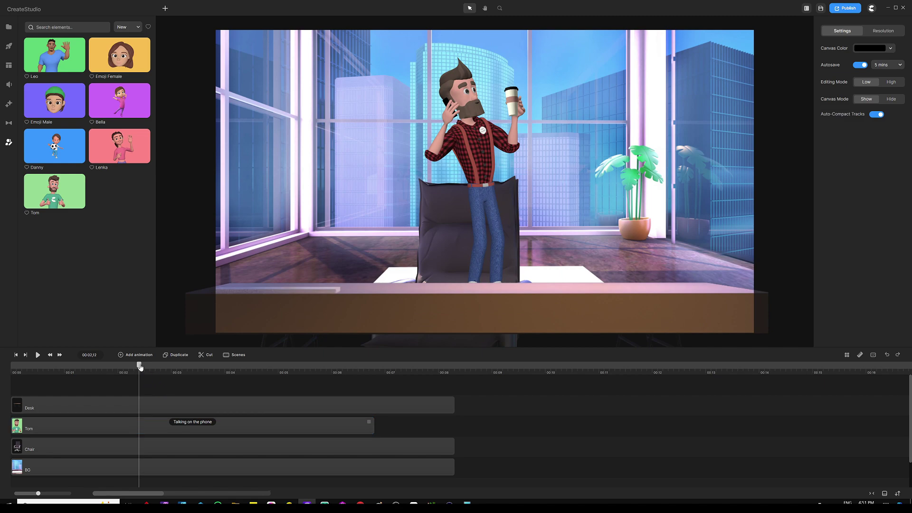
Lower Tom in front of the chair and enlarge him so his upper body shows above the desk.
{"action": "left_click", "coordinate": [476, 136]}
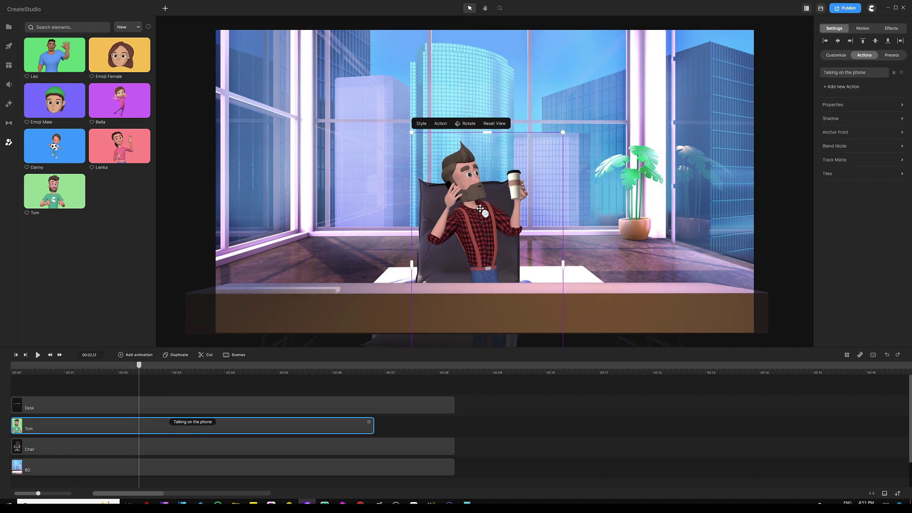
{"action": "left_click_drag", "start_coordinate": [559, 129], "coordinate": [582, 74]}
{"action": "left_click_drag", "start_coordinate": [475, 238], "coordinate": [469, 235]}
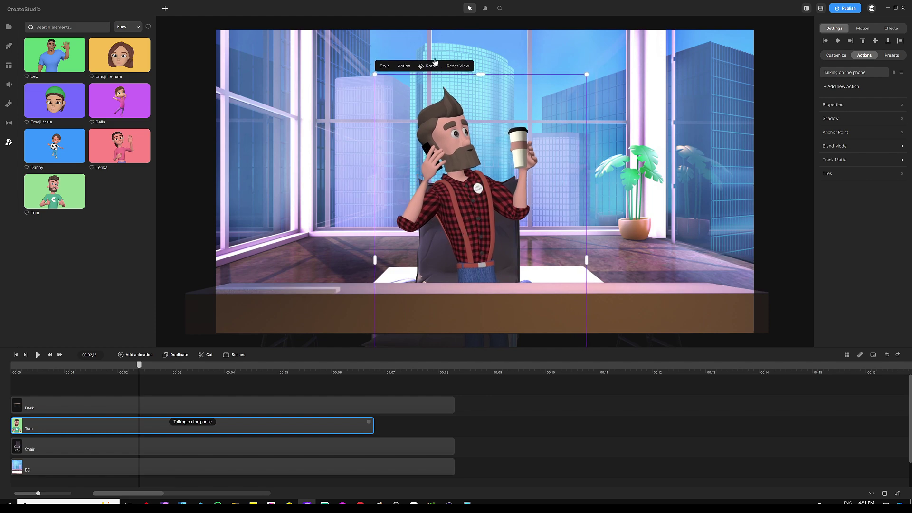
Rotate Tom in 3D so he faces the camera, and lower him further behind the desk.
{"action": "left_click", "coordinate": [432, 65]}
{"action": "left_click_drag", "start_coordinate": [481, 240], "coordinate": [440, 245]}
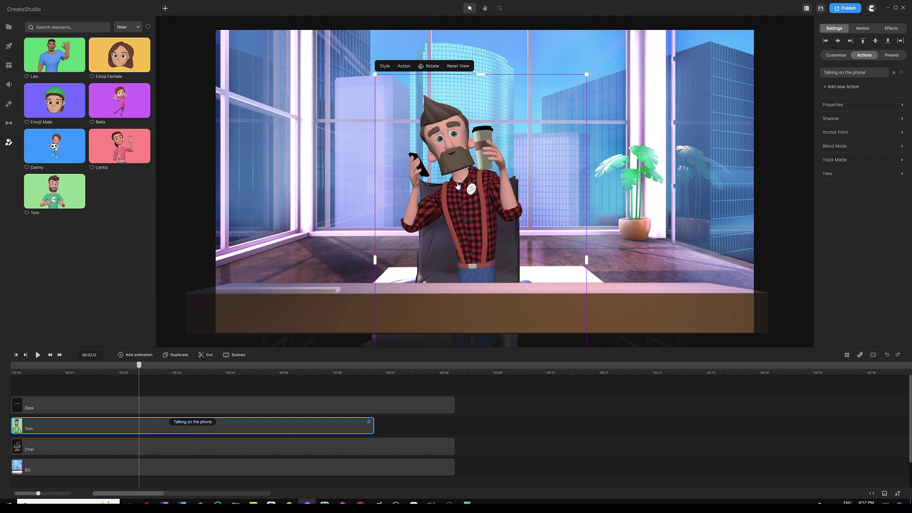
{"action": "left_click_drag", "start_coordinate": [463, 165], "coordinate": [456, 196]}
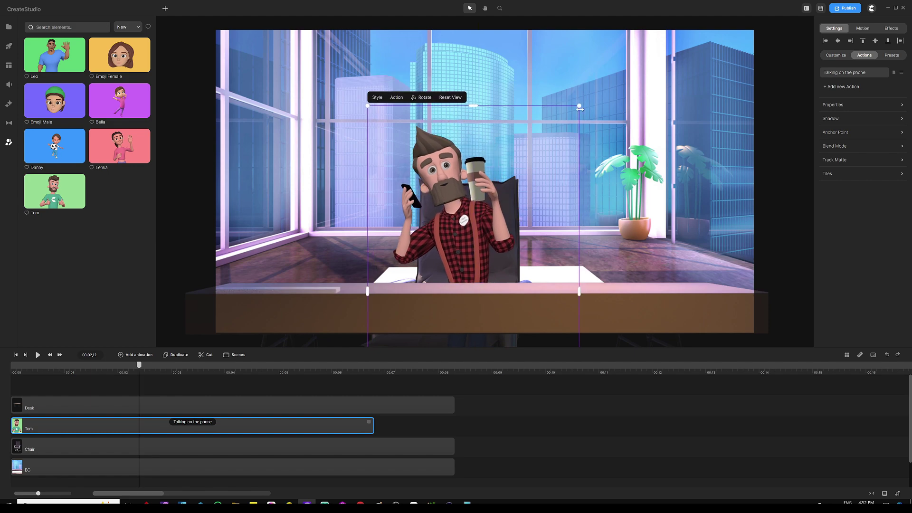
Enlarge Tom slightly behind the desk and extend his timeline layer to end with the Desk, Chair and BG layers.
{"action": "left_click_drag", "start_coordinate": [580, 106], "coordinate": [598, 73]}
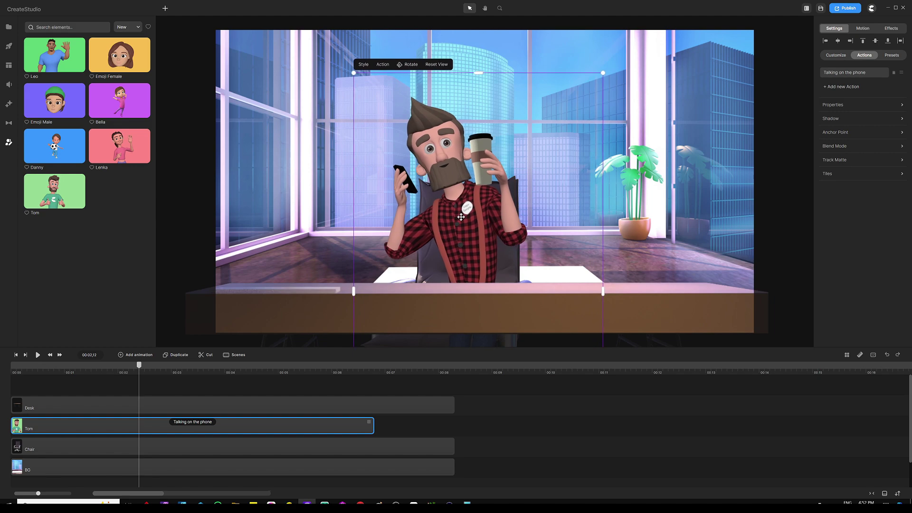
{"action": "left_click", "coordinate": [312, 399]}
{"action": "left_click_drag", "start_coordinate": [373, 423], "coordinate": [450, 417]}
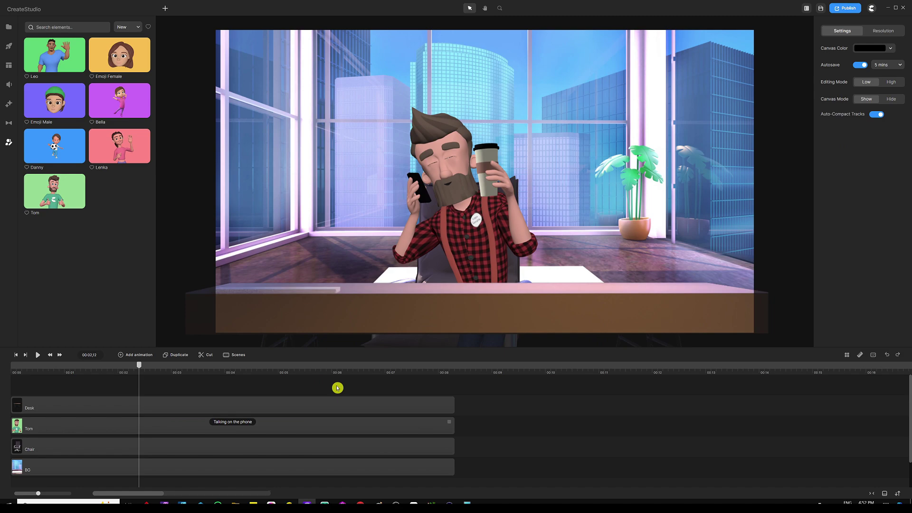
{"action": "key", "text": "Home"}
{"action": "left_click", "coordinate": [40, 356]}
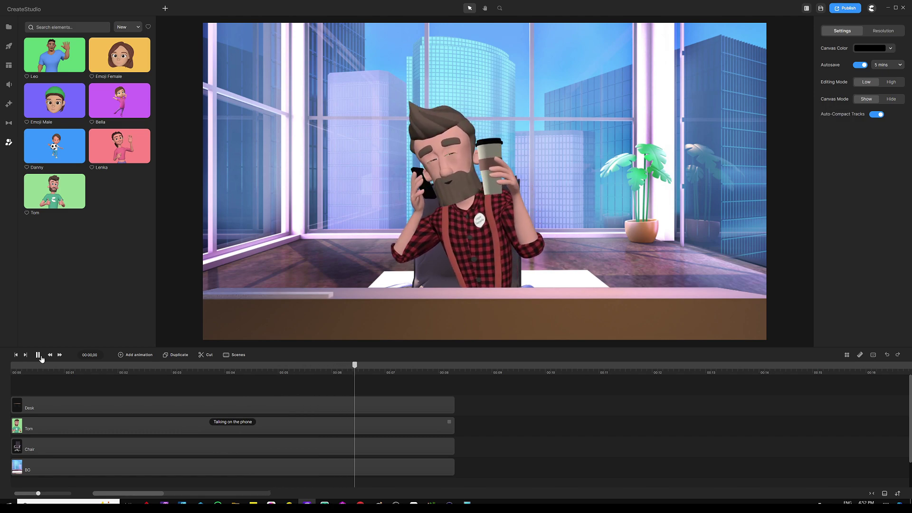
{"action": "left_click", "coordinate": [39, 355]}
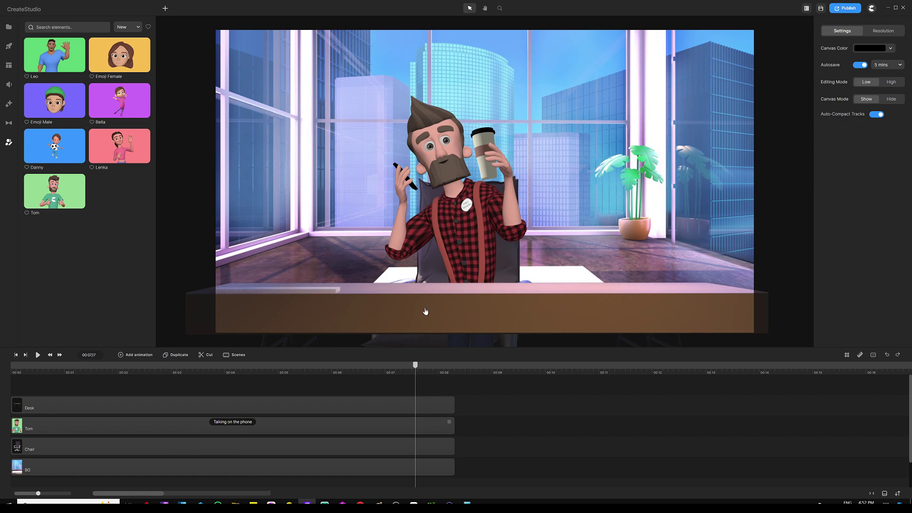
Park the playhead past nine seconds, search the 3D scenes for home, and add the Living Room Hipster view with the green and red sofas.
{"action": "scroll", "coordinate": [340, 378], "scroll_direction": "down", "scroll_amount": 4}
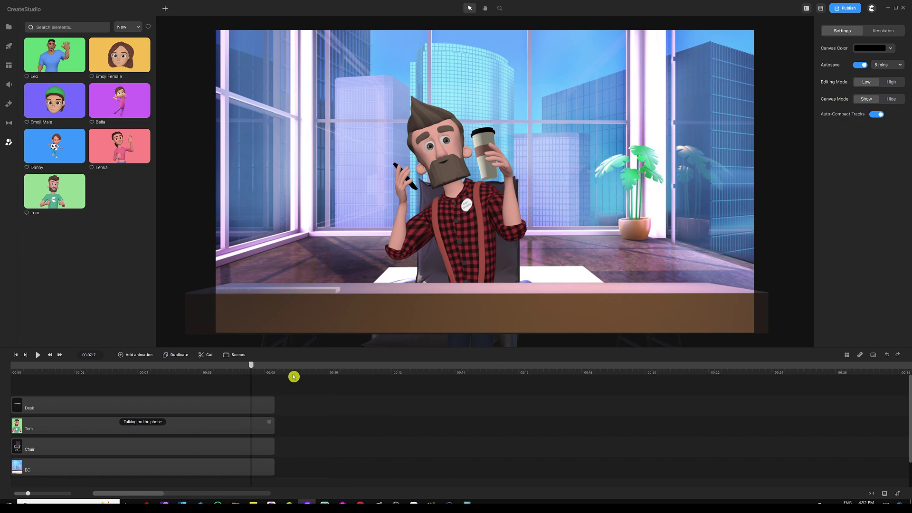
{"action": "left_click", "coordinate": [266, 374]}
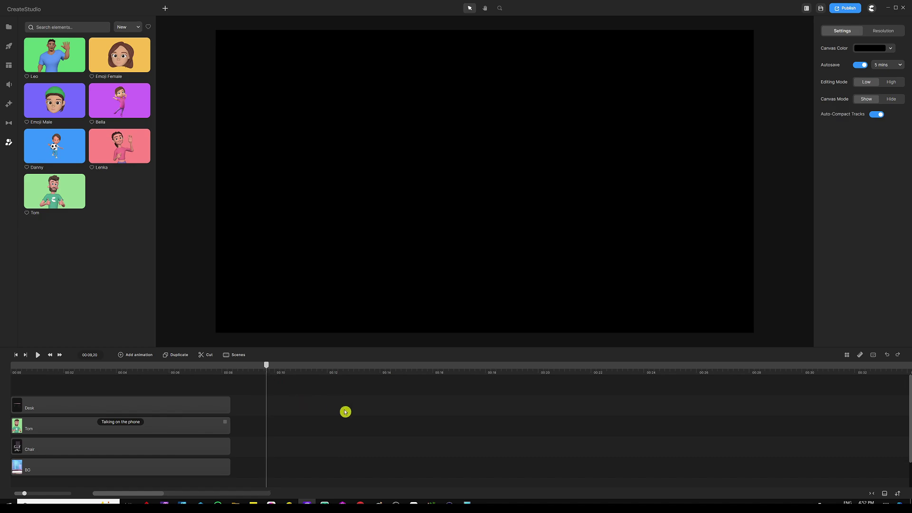
{"action": "left_click", "coordinate": [10, 48]}
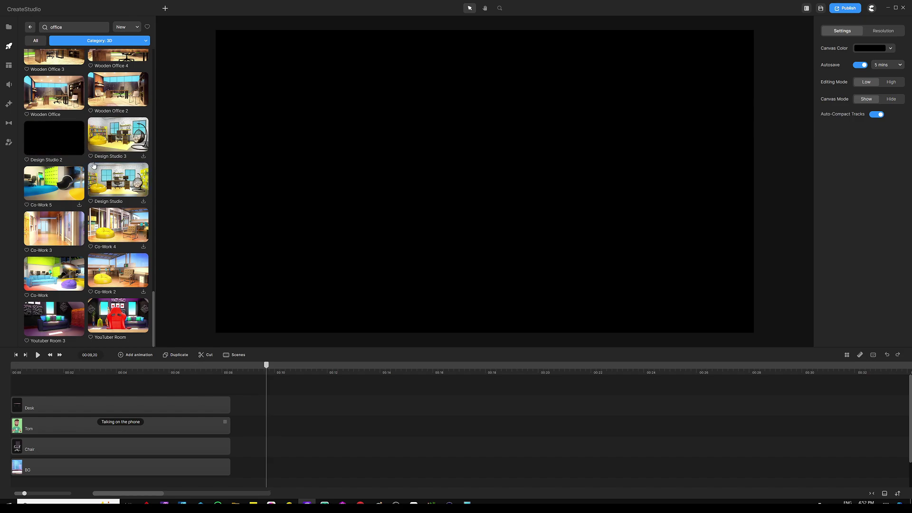
{"action": "double_click", "coordinate": [76, 26]}
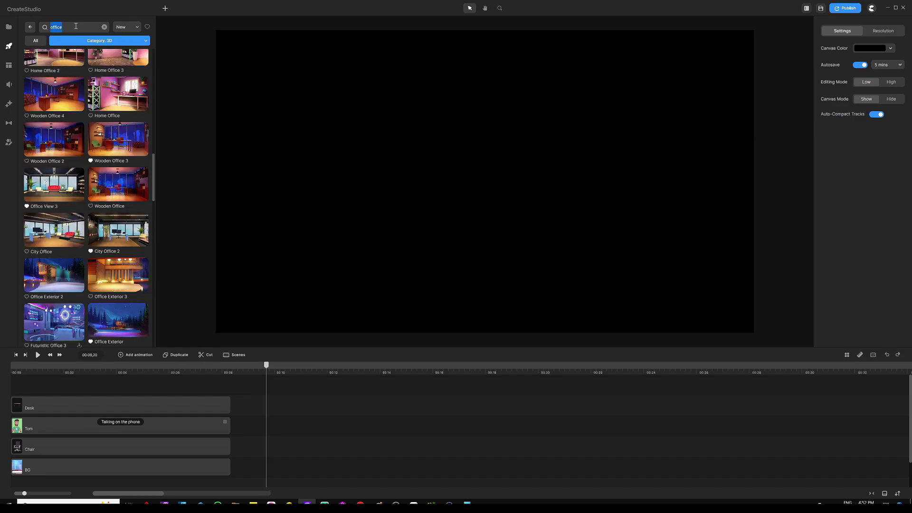
{"action": "type", "text": "home"}
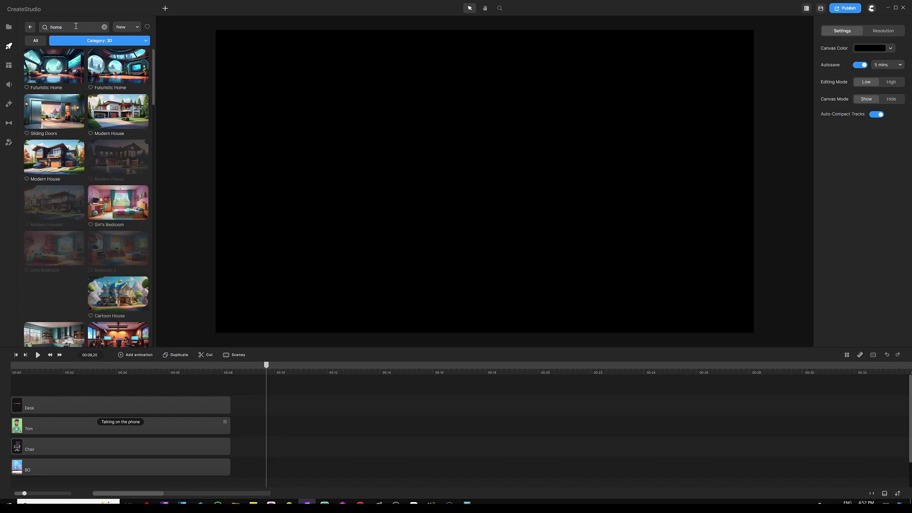
{"action": "scroll", "coordinate": [79, 175], "scroll_direction": "down", "scroll_amount": 10}
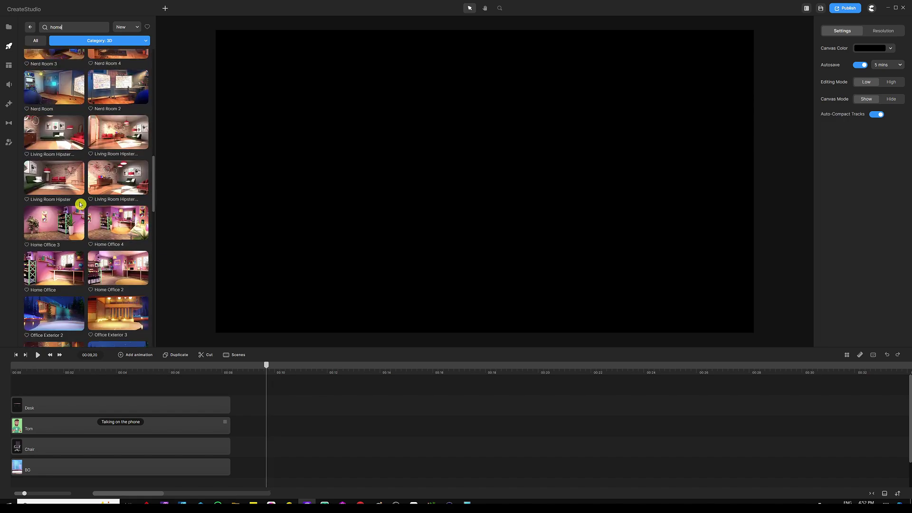
{"action": "scroll", "coordinate": [78, 205], "scroll_direction": "up", "scroll_amount": 6}
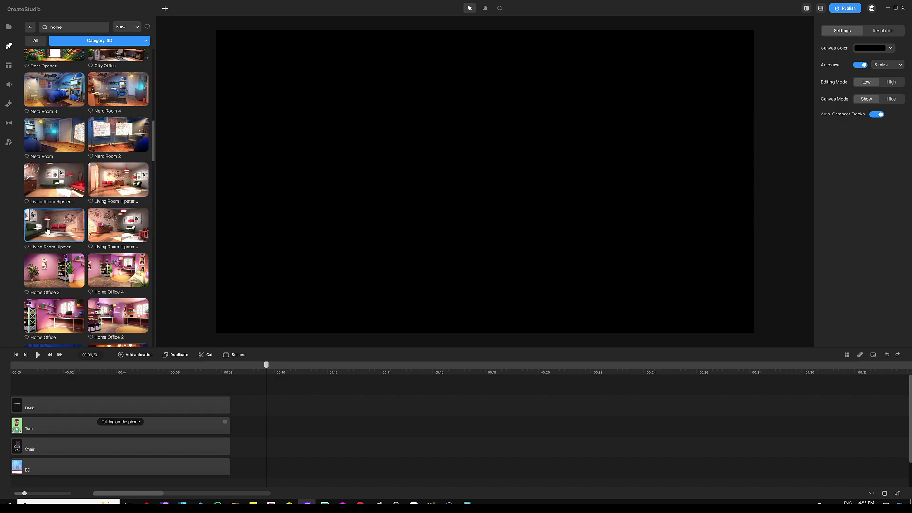
{"action": "left_click_drag", "start_coordinate": [51, 218], "coordinate": [346, 168]}
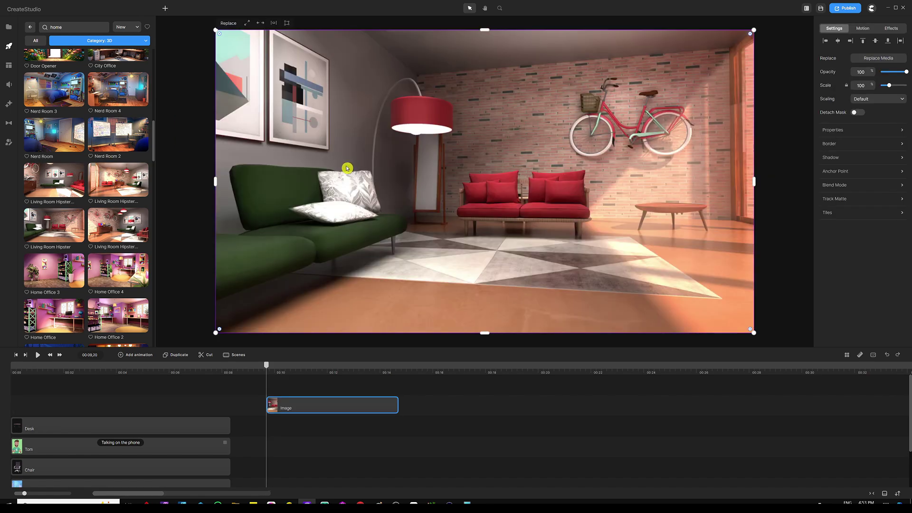
Add the Lenka character to the living room and change her action from Idle to Swiping Tablet.
{"action": "left_click", "coordinate": [8, 142]}
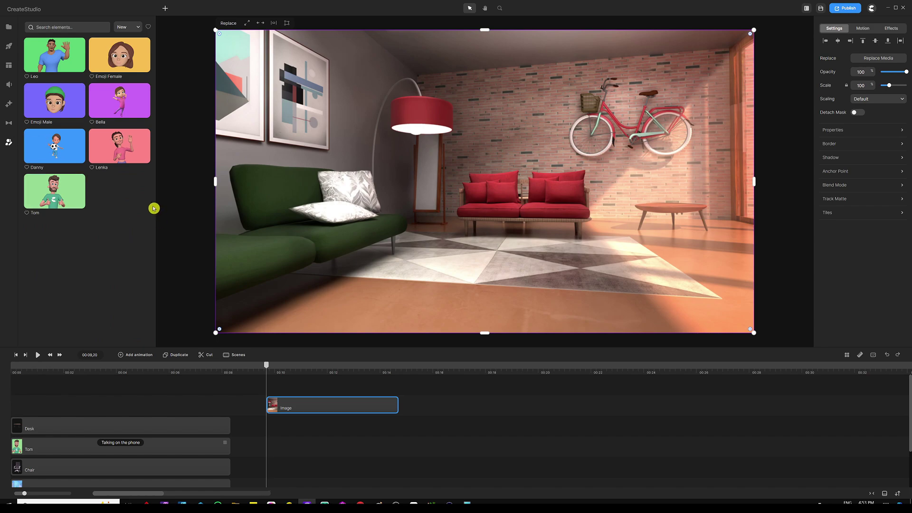
{"action": "left_click_drag", "start_coordinate": [120, 147], "coordinate": [475, 178]}
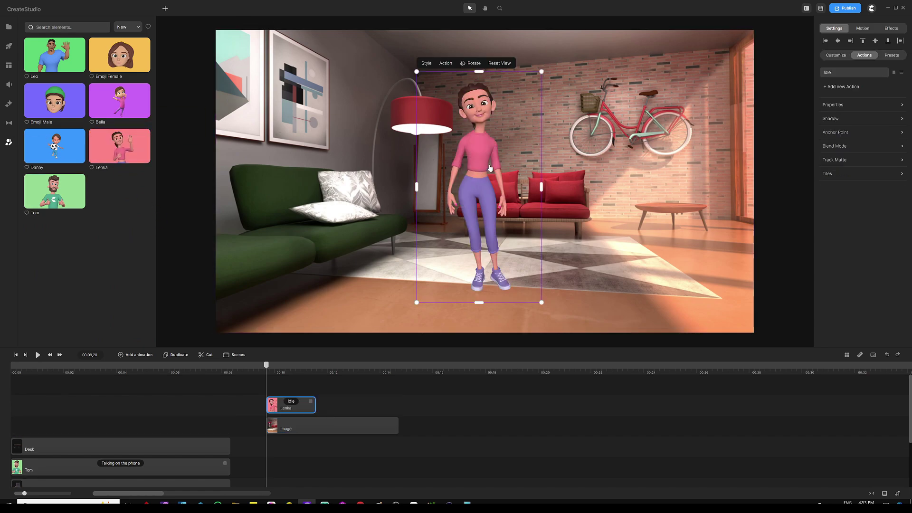
{"action": "left_click", "coordinate": [291, 402]}
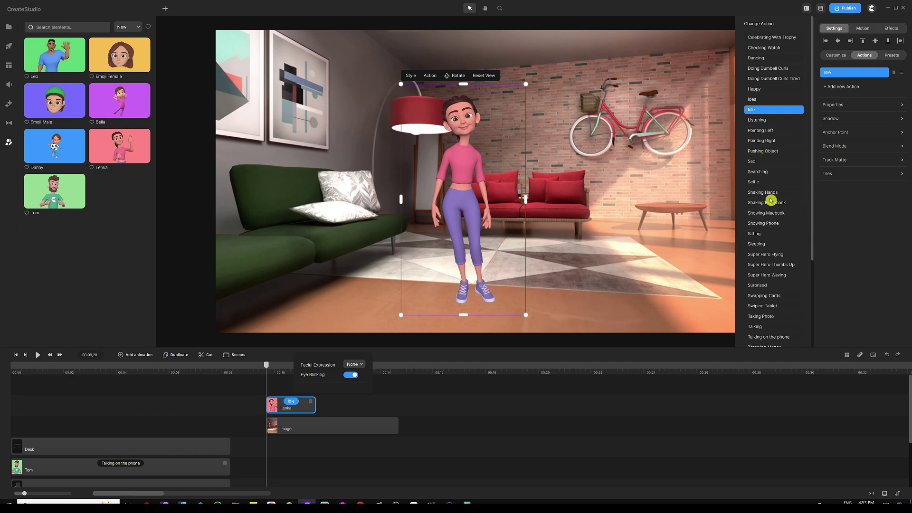
{"action": "left_click", "coordinate": [762, 306]}
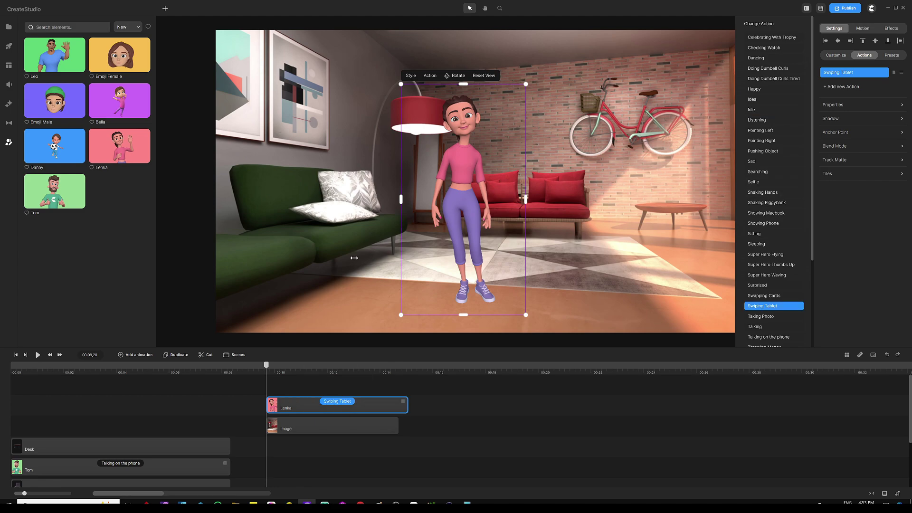
Enable Disable Start for Lenka's Swiping Tablet action.
{"action": "left_click", "coordinate": [329, 402]}
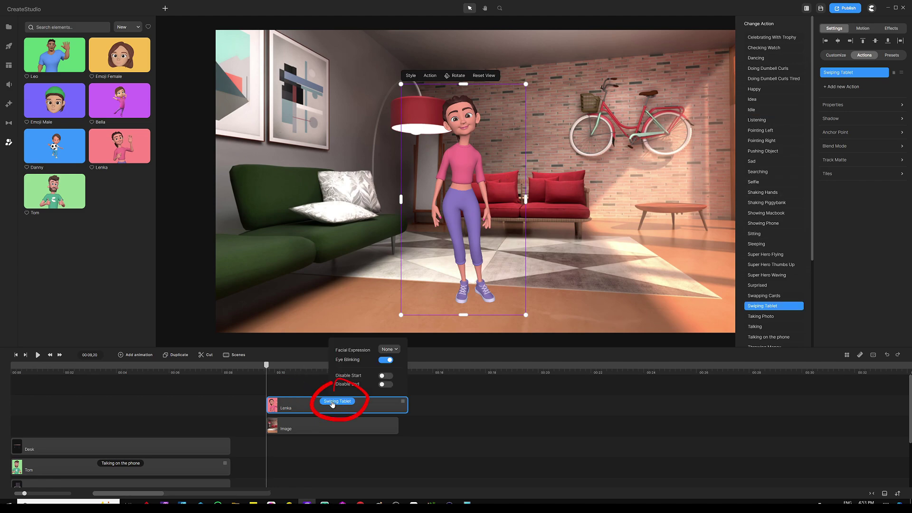
{"action": "left_click", "coordinate": [385, 375]}
{"action": "left_click", "coordinate": [290, 389]}
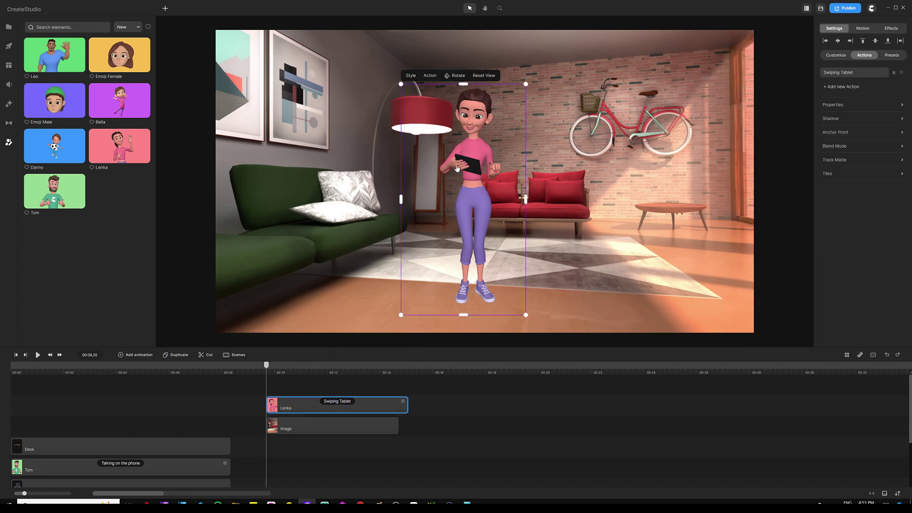
Scale Lenka down to fit the room's perspective and place her in front of the middle of the red sofa.
{"action": "left_click_drag", "start_coordinate": [458, 169], "coordinate": [498, 173]}
{"action": "left_click_drag", "start_coordinate": [564, 86], "coordinate": [533, 206]}
{"action": "scroll", "coordinate": [524, 177], "scroll_direction": "up", "scroll_amount": 5}
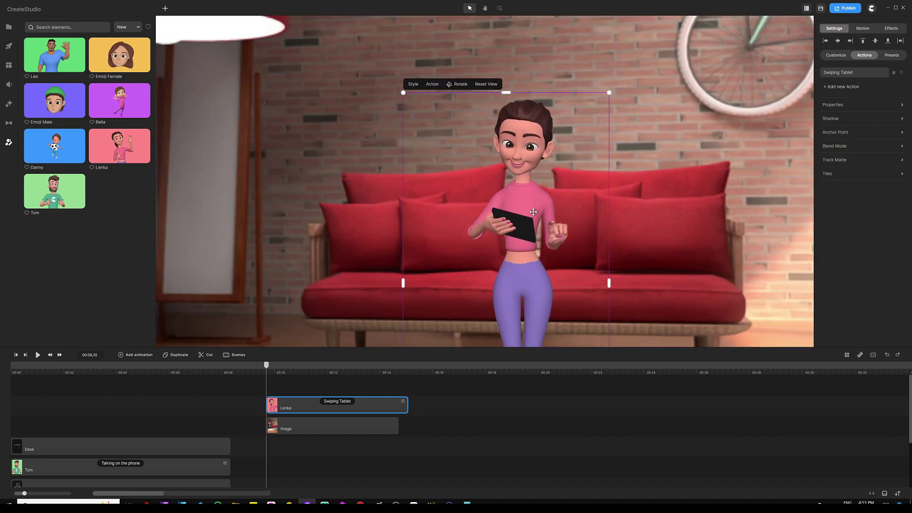
{"action": "left_click_drag", "start_coordinate": [609, 89], "coordinate": [616, 75]}
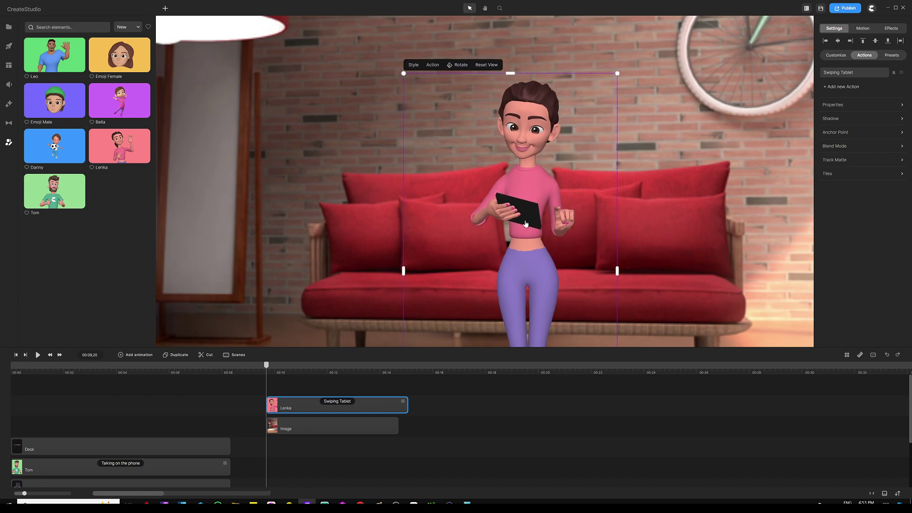
{"action": "left_click_drag", "start_coordinate": [522, 200], "coordinate": [515, 200]}
{"action": "left_click", "coordinate": [289, 393]}
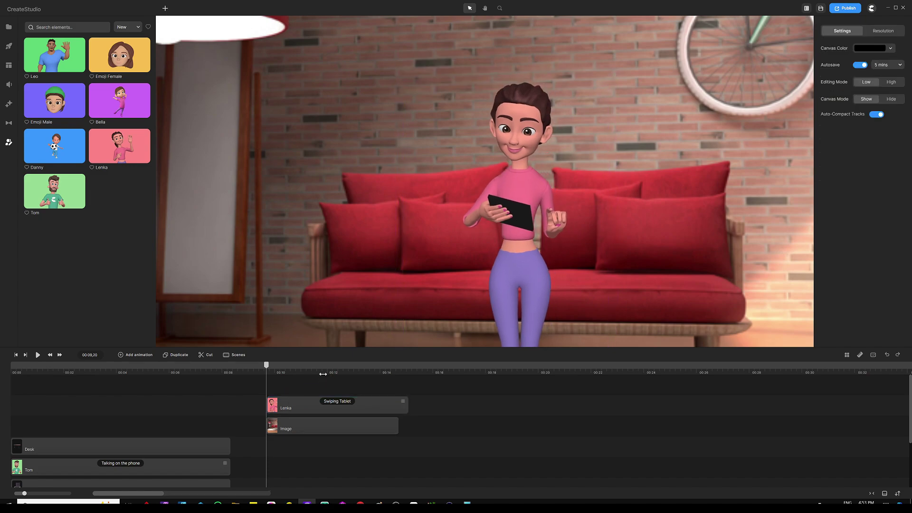
Extend the living room image layer to the end of Lenka's layer and group the two layers.
{"action": "left_click_drag", "start_coordinate": [305, 414], "coordinate": [290, 456]}
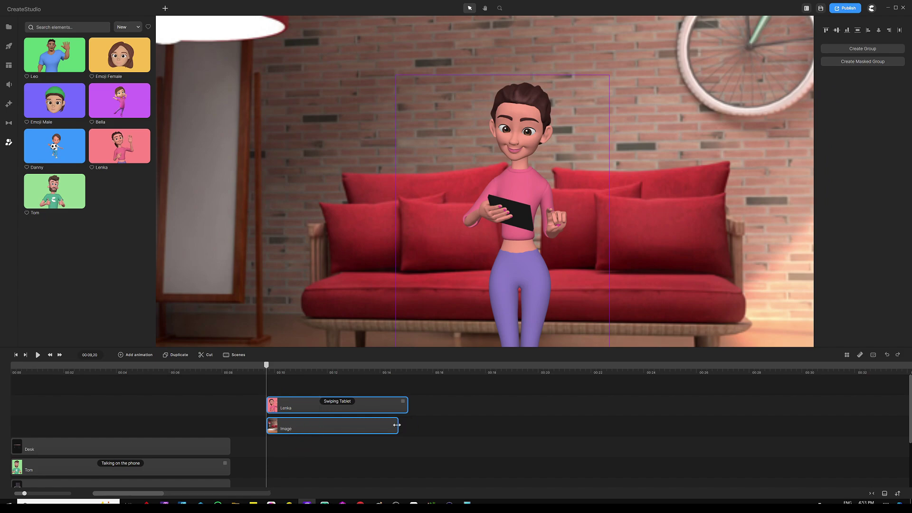
{"action": "left_click_drag", "start_coordinate": [396, 425], "coordinate": [407, 424]}
{"action": "left_click_drag", "start_coordinate": [347, 385], "coordinate": [327, 438]}
{"action": "key", "text": "ctrl+g"}
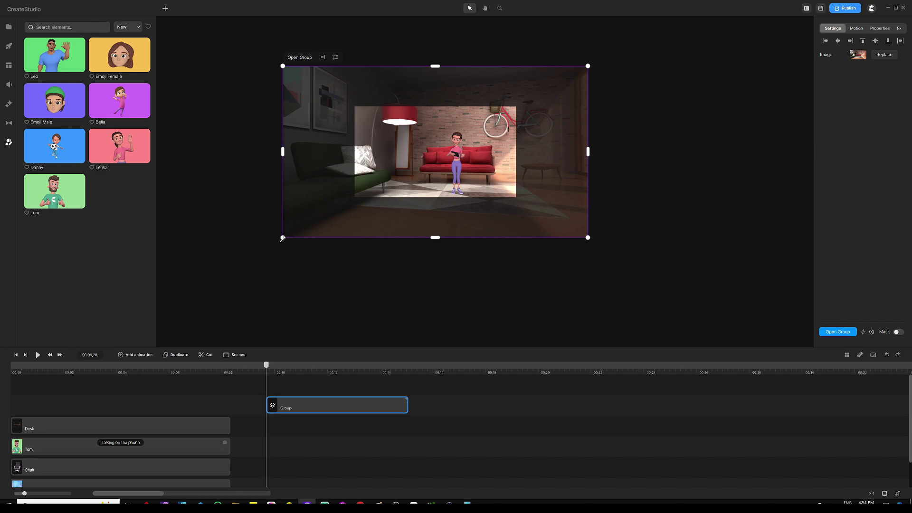
Enlarge and reposition the group beyond the canvas so it frames Lenka's upper body against the sofa and brick wall.
{"action": "left_click_drag", "start_coordinate": [283, 239], "coordinate": [142, 395]}
{"action": "left_click_drag", "start_coordinate": [468, 151], "coordinate": [427, 181]}
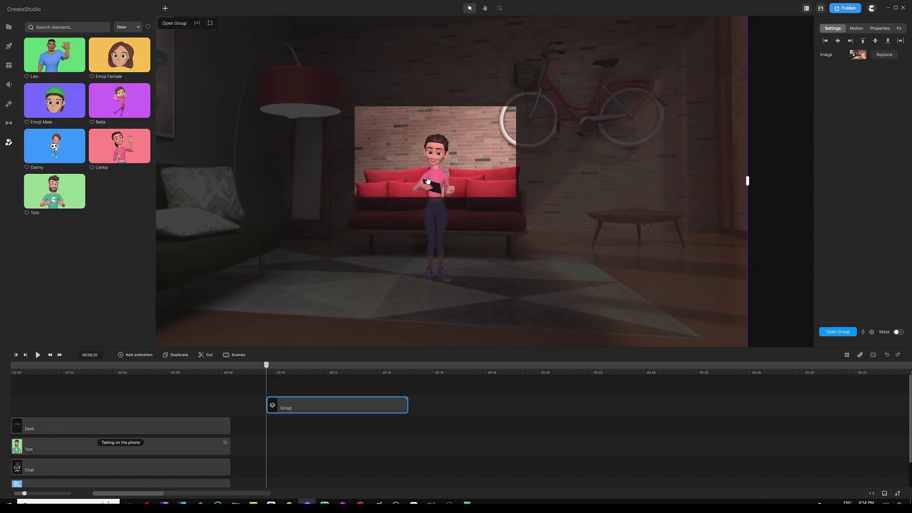
{"action": "double_click", "coordinate": [427, 183]}
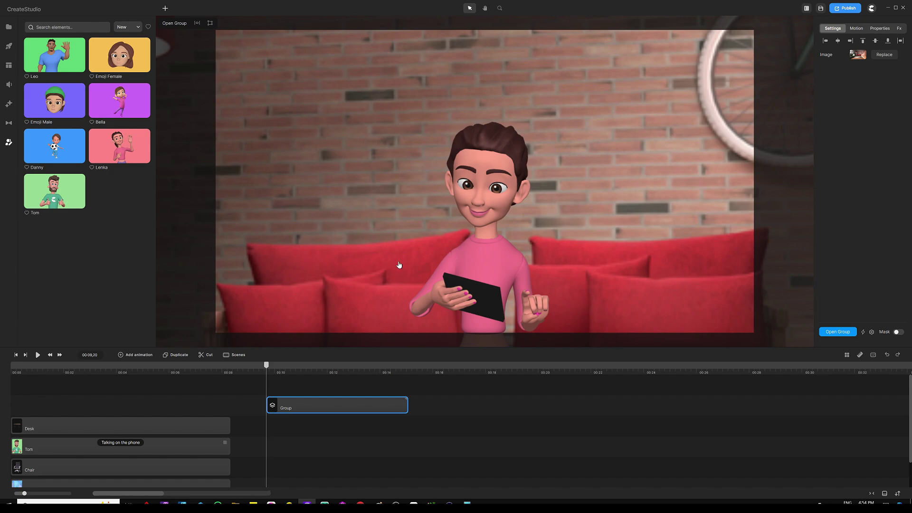
{"action": "left_click", "coordinate": [314, 388]}
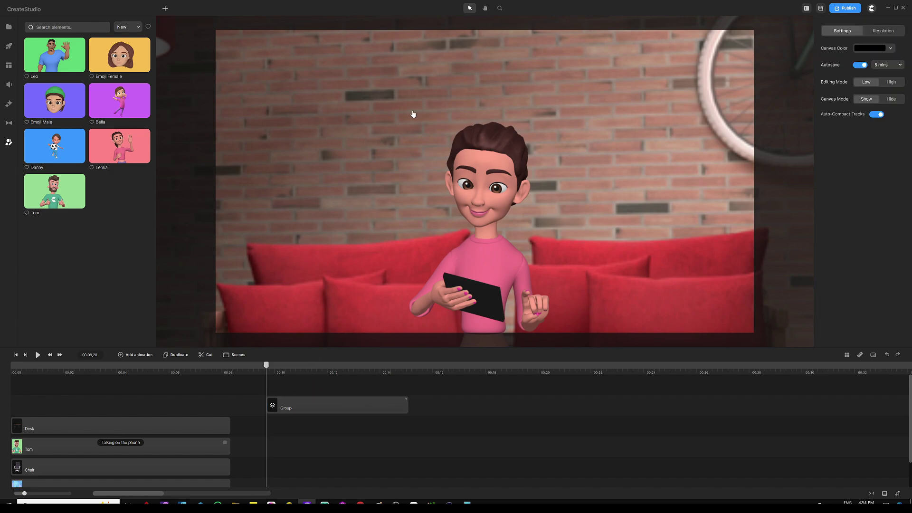
Add a blue rectangle covering the whole canvas and mask the living room group with it.
{"action": "double_click", "coordinate": [414, 117]}
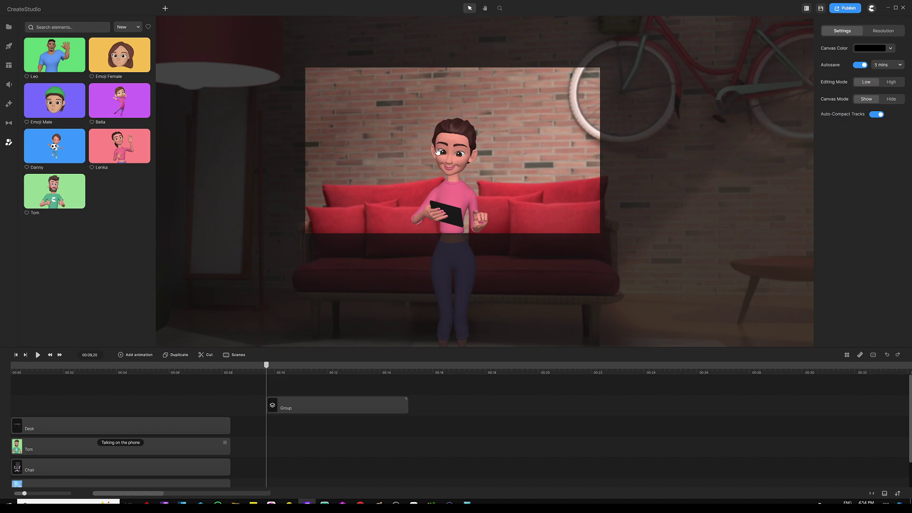
{"action": "key", "text": "ctrl+v"}
{"action": "left_click", "coordinate": [373, 93]}
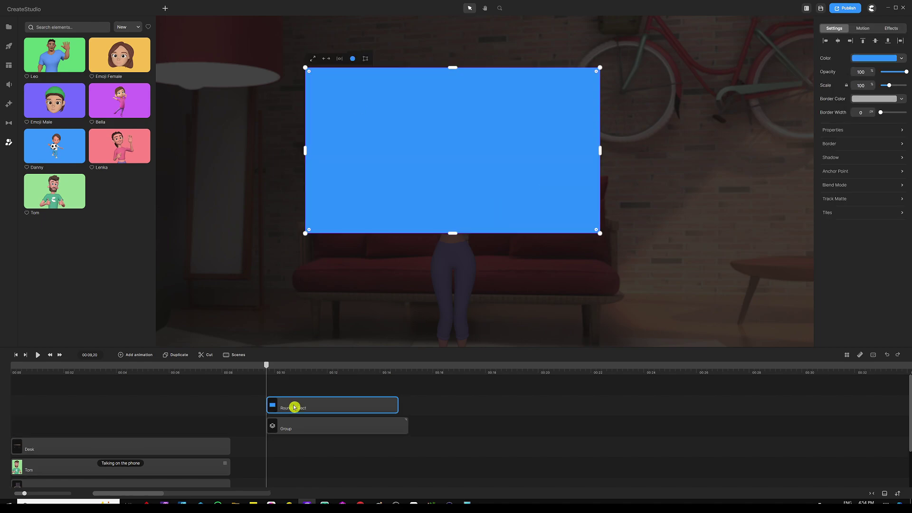
{"action": "left_click_drag", "start_coordinate": [308, 391], "coordinate": [299, 434]}
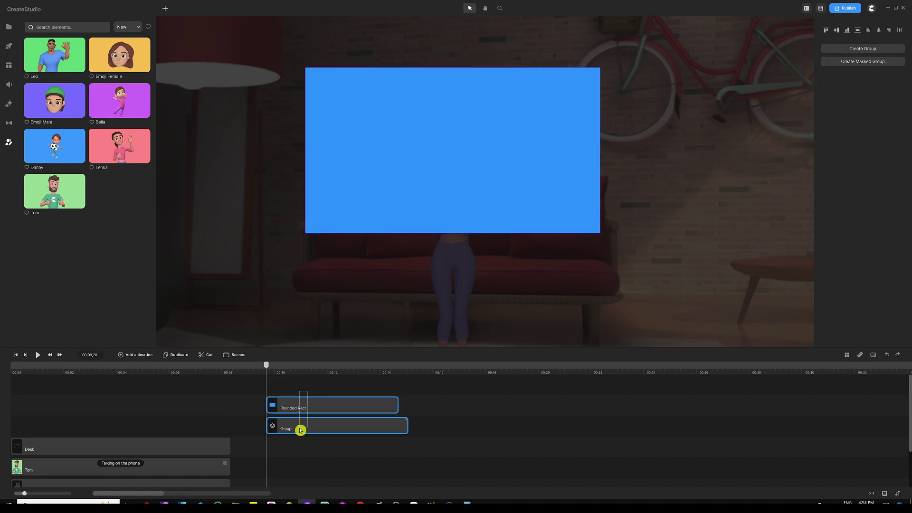
{"action": "right_click", "coordinate": [300, 430]}
{"action": "left_click", "coordinate": [329, 383]}
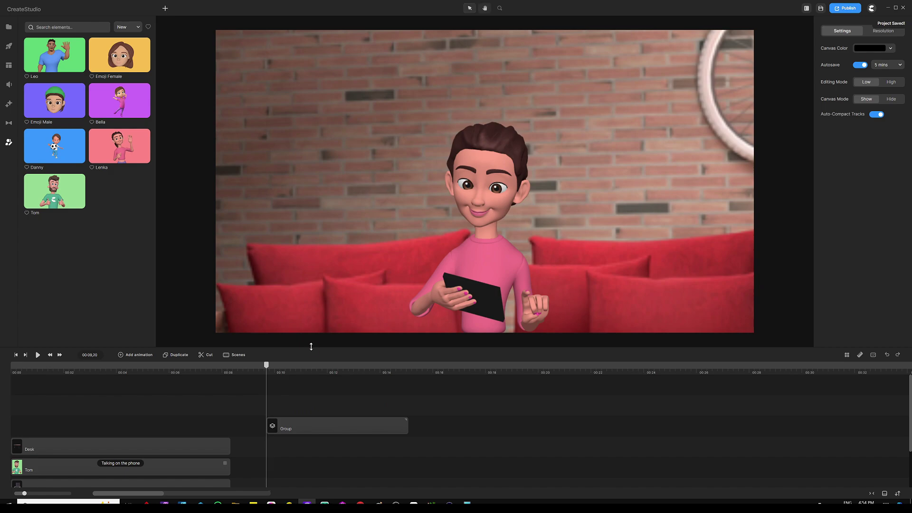
Play the masked living room scene, stop it, and move the playhead back to about 11 seconds.
{"action": "key", "text": "space"}
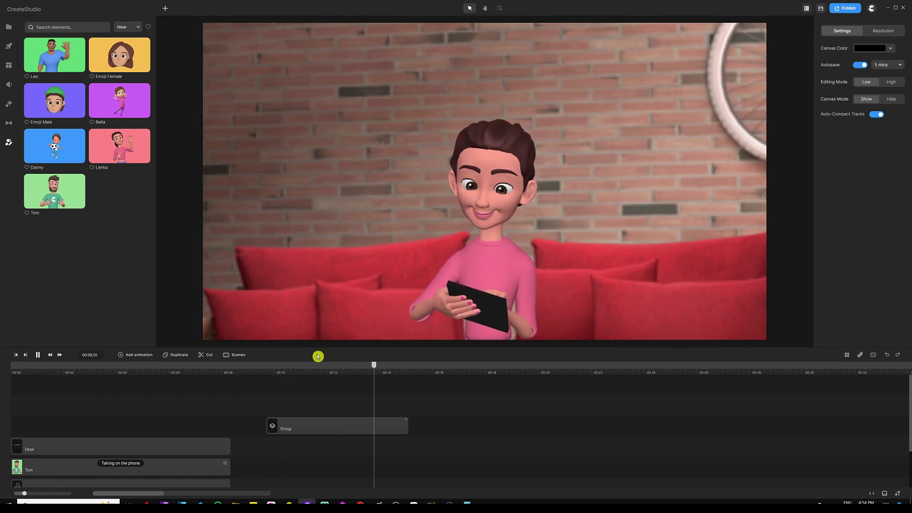
{"action": "key", "text": "space"}
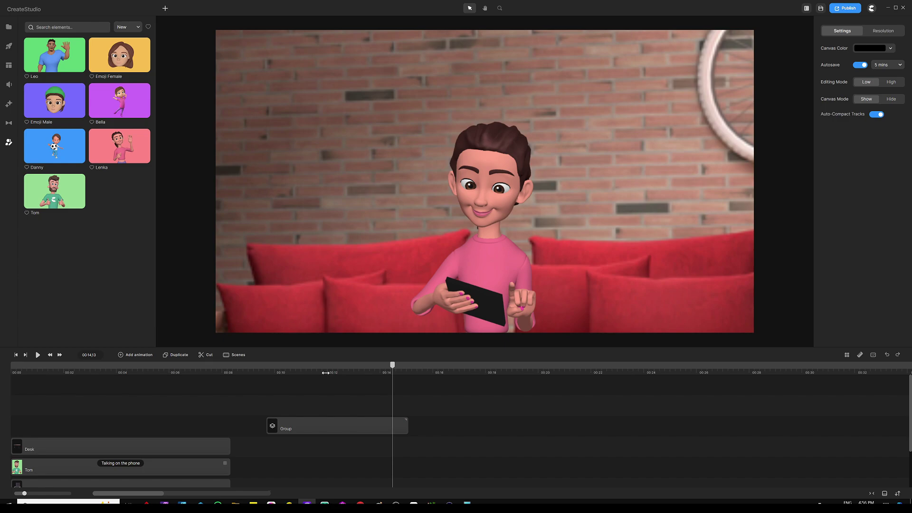
{"action": "left_click_drag", "start_coordinate": [392, 364], "coordinate": [314, 366]}
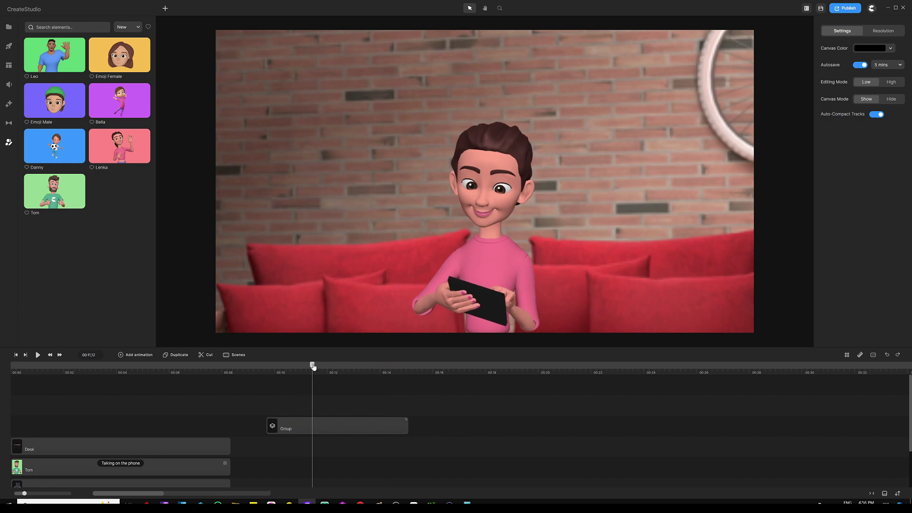